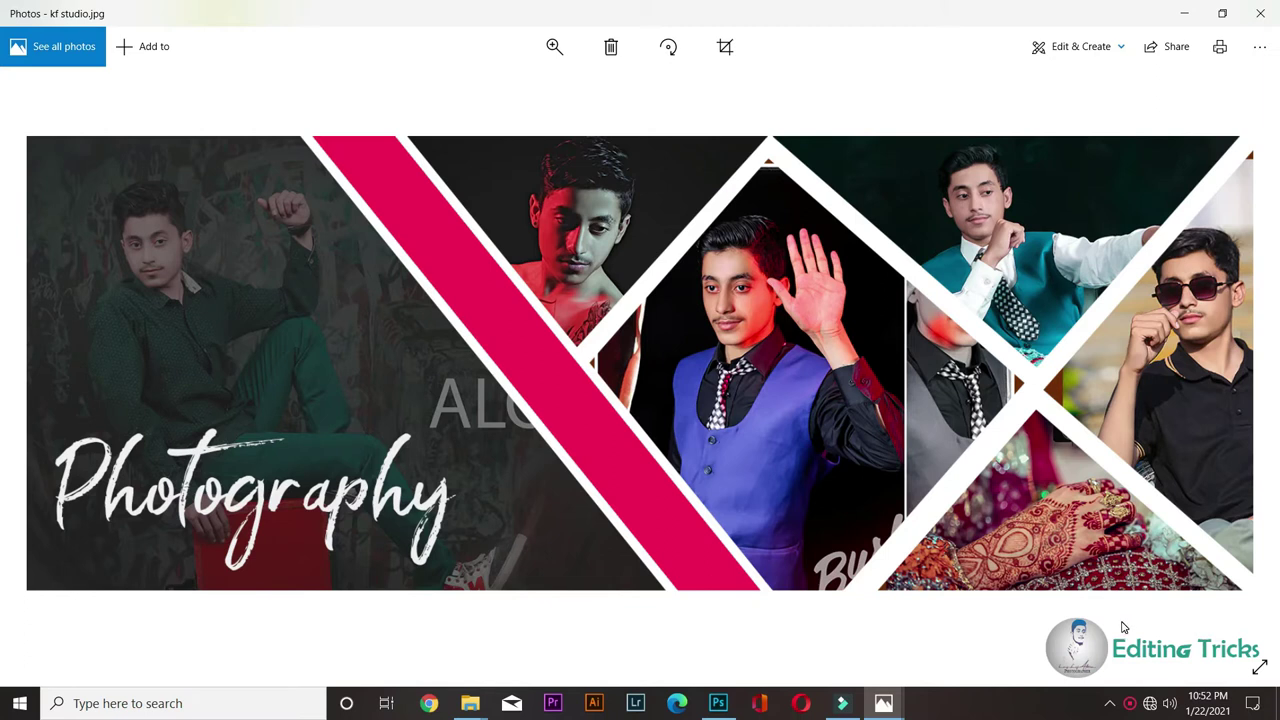
Close the studio photo and minimize the OldD folder to bring Photoshop back with 6.jpg
click(1260, 13)
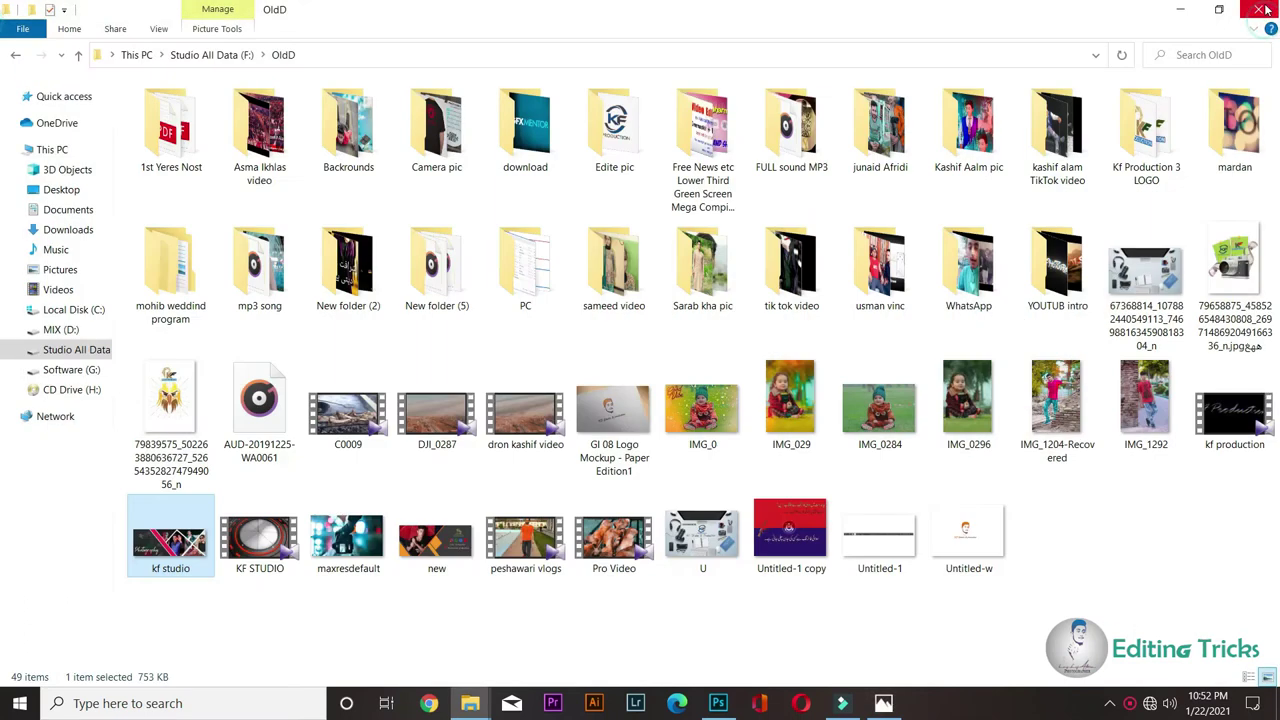
click(1175, 10)
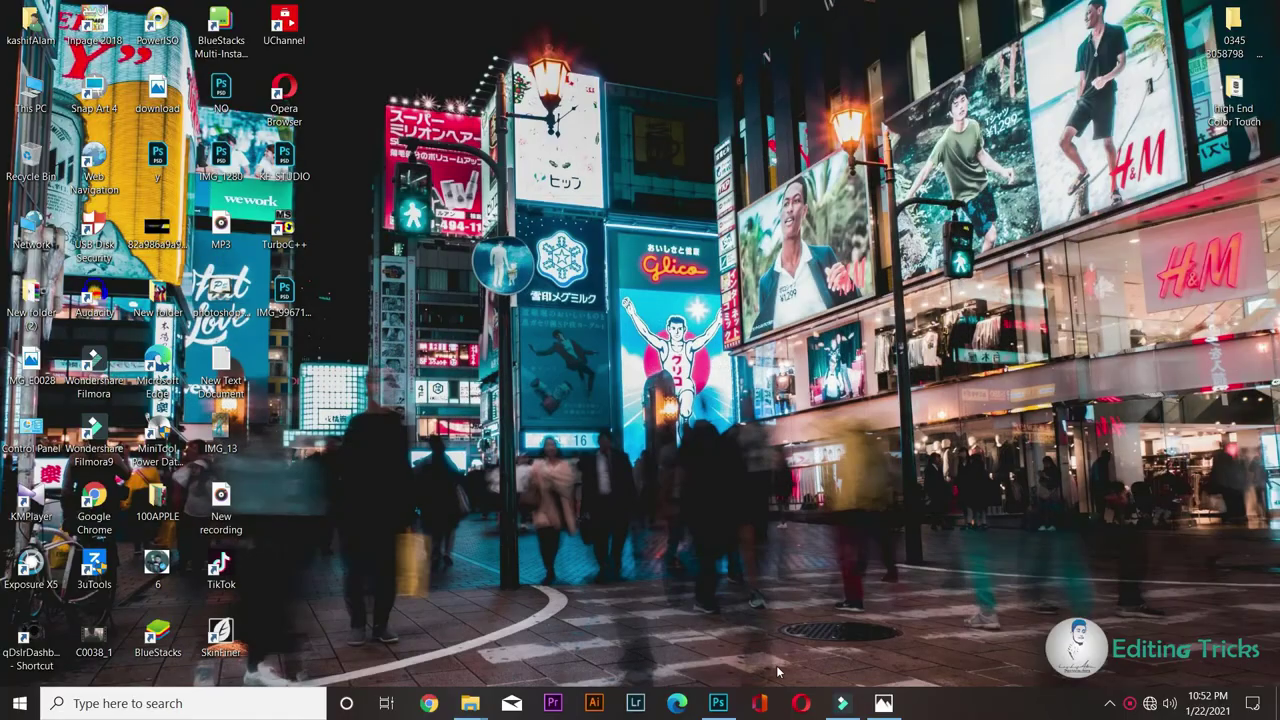
click(717, 703)
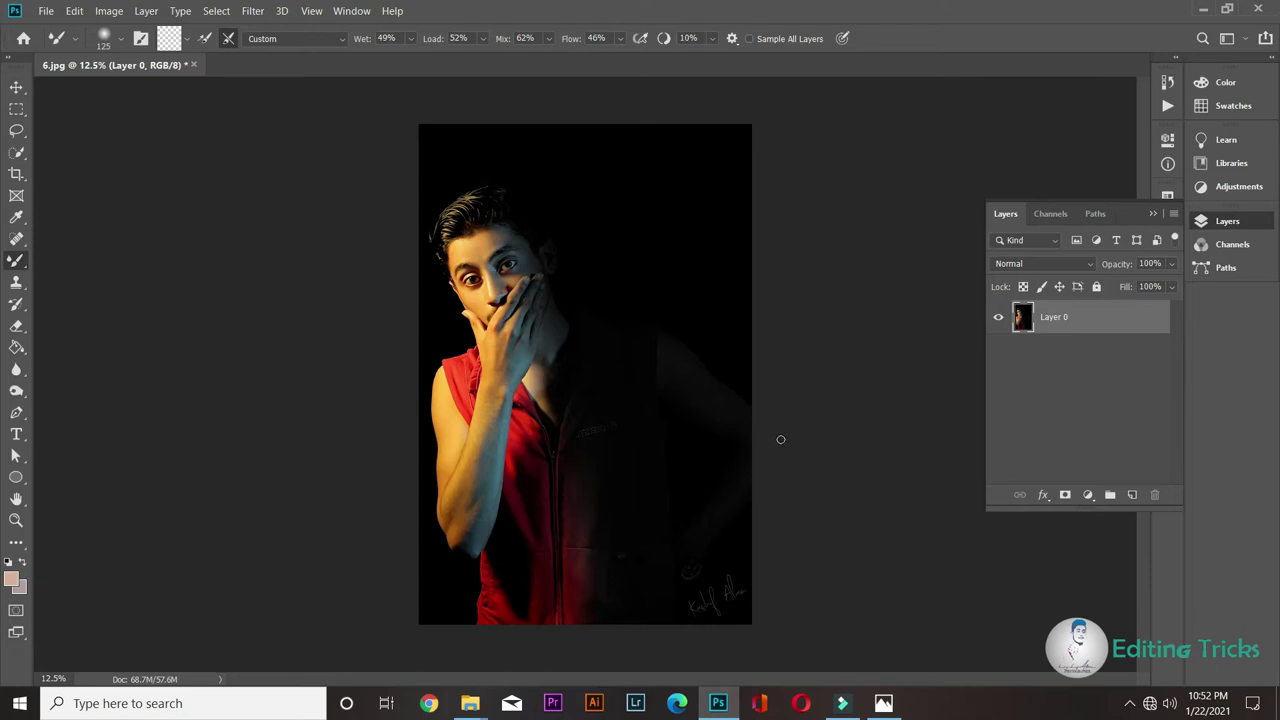
key(ctrl+minus)
key(ctrl+plus)
key(ctrl+plus)
key(ctrl+plus)
scroll(729, 409, up, 1)
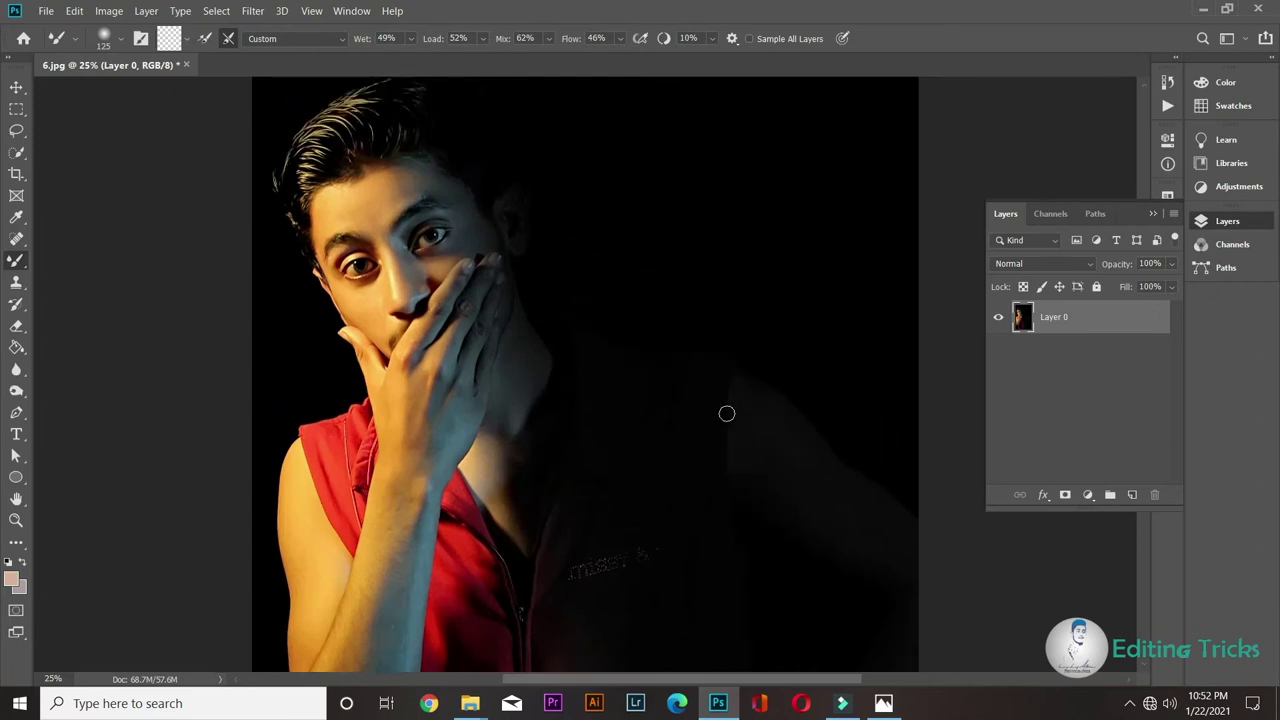
scroll(729, 409, up, 1)
key(ctrl+plus)
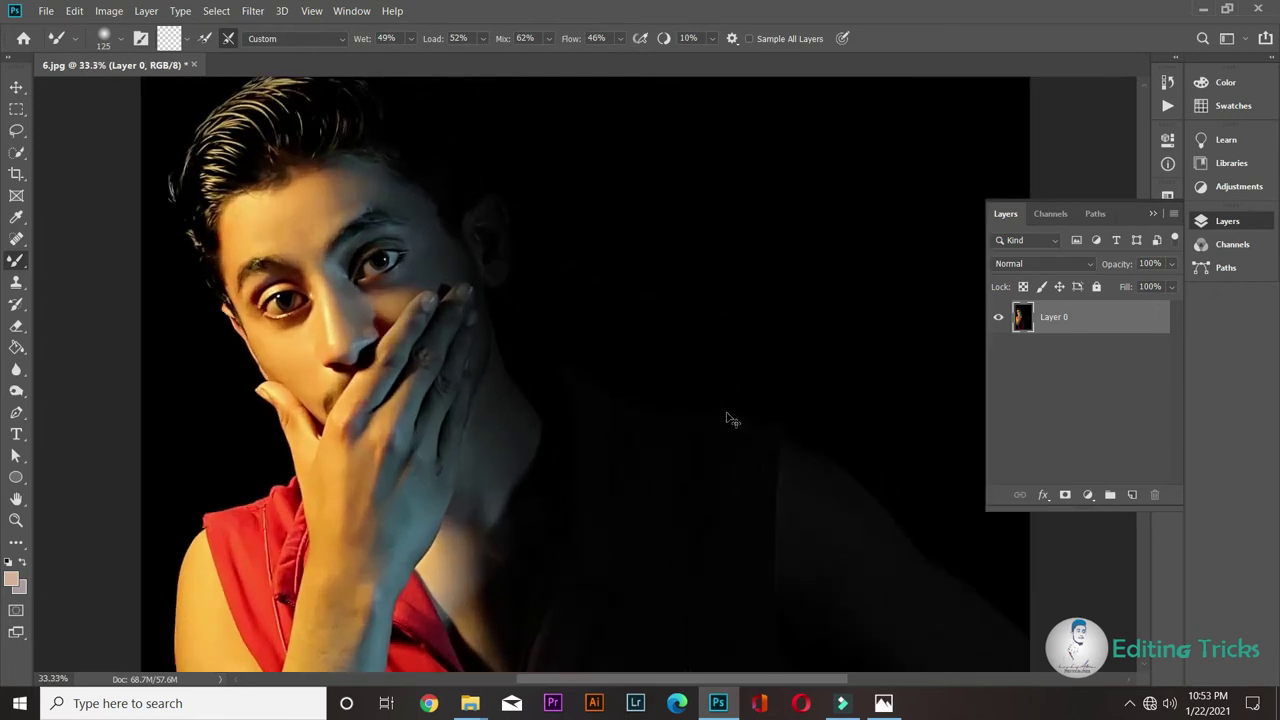
key(ctrl+minus)
key(ctrl+minus)
key(ctrl+minus)
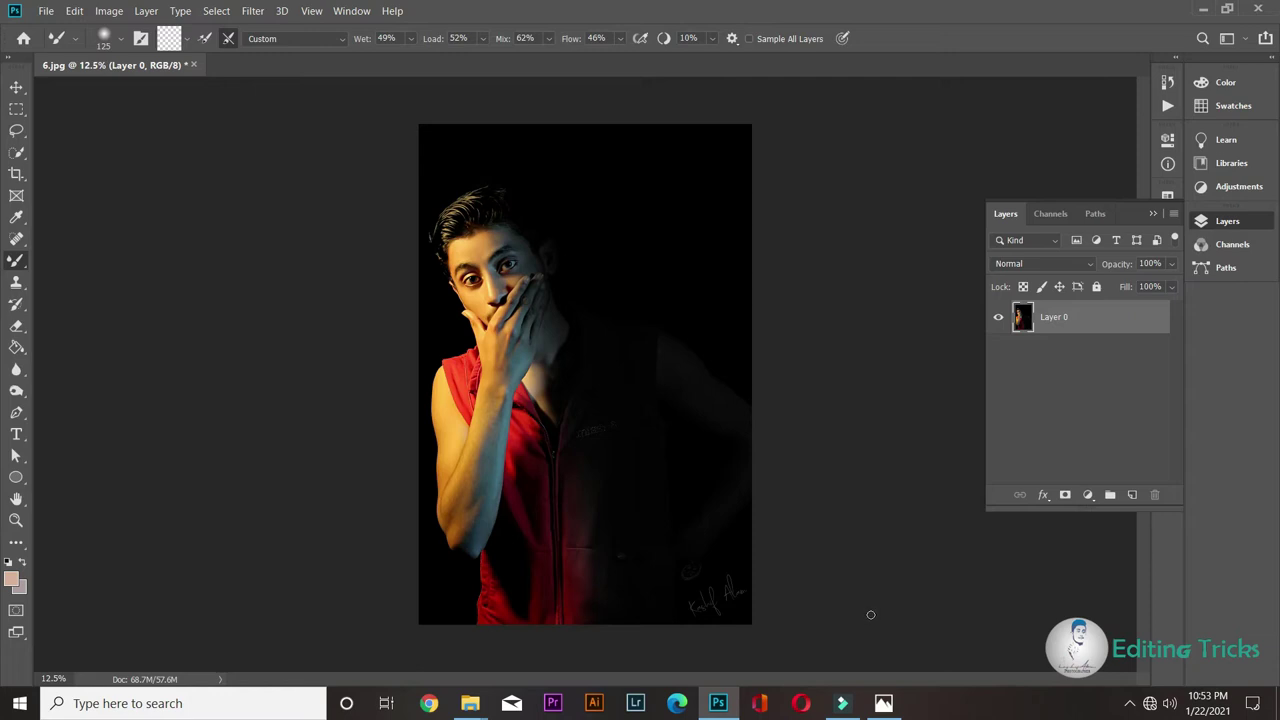
click(250, 11)
Open the Camera Raw Filter on the portrait and cool Temperature to -19
click(296, 108)
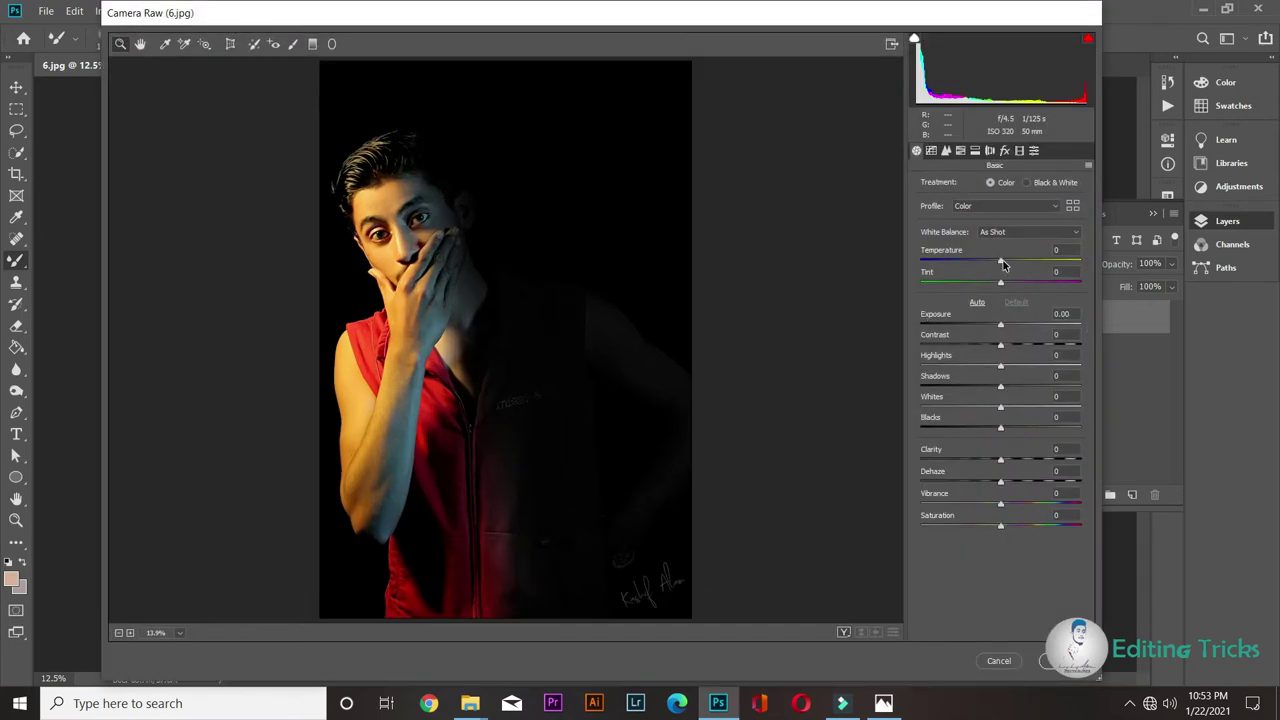
drag(1000, 261, 986, 263)
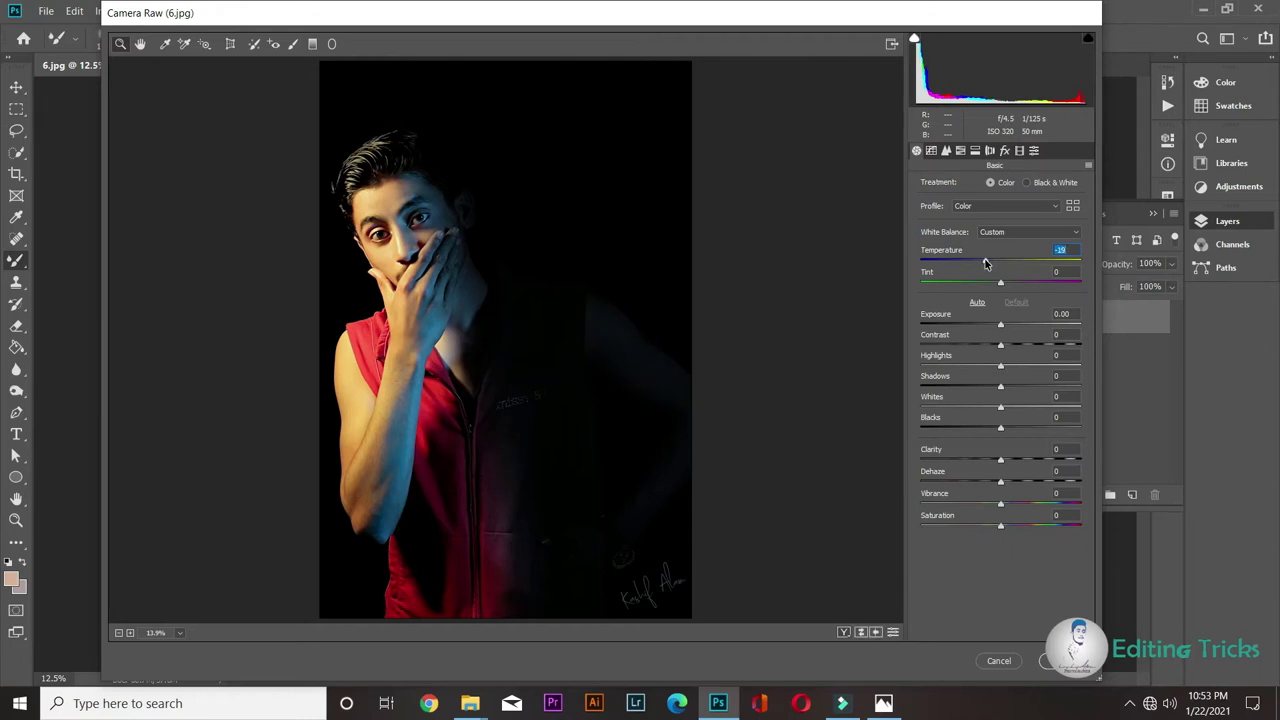
mouse_move(667, 20)
mouse_down()
mouse_move(1145, 322)
mouse_move(703, 30)
mouse_up()
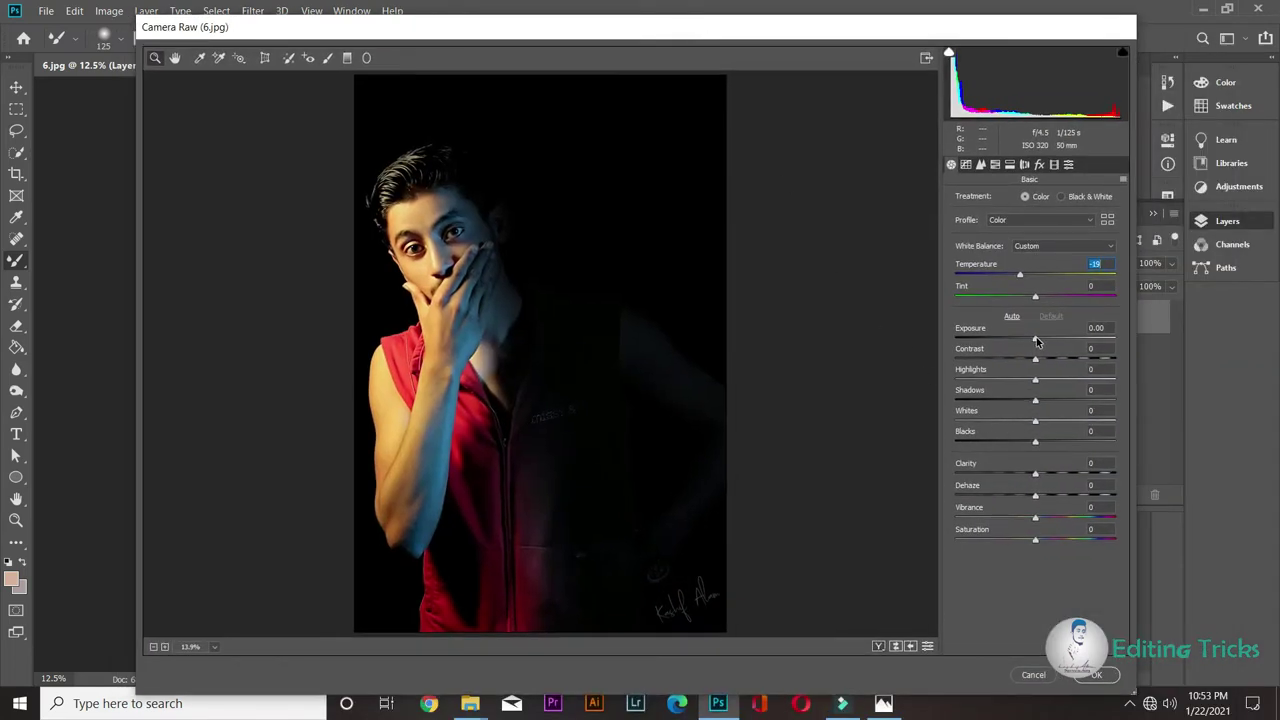
Set Exposure +0.30, Contrast +3 and Highlights -12 in the Basic panel
drag(1037, 342, 1040, 342)
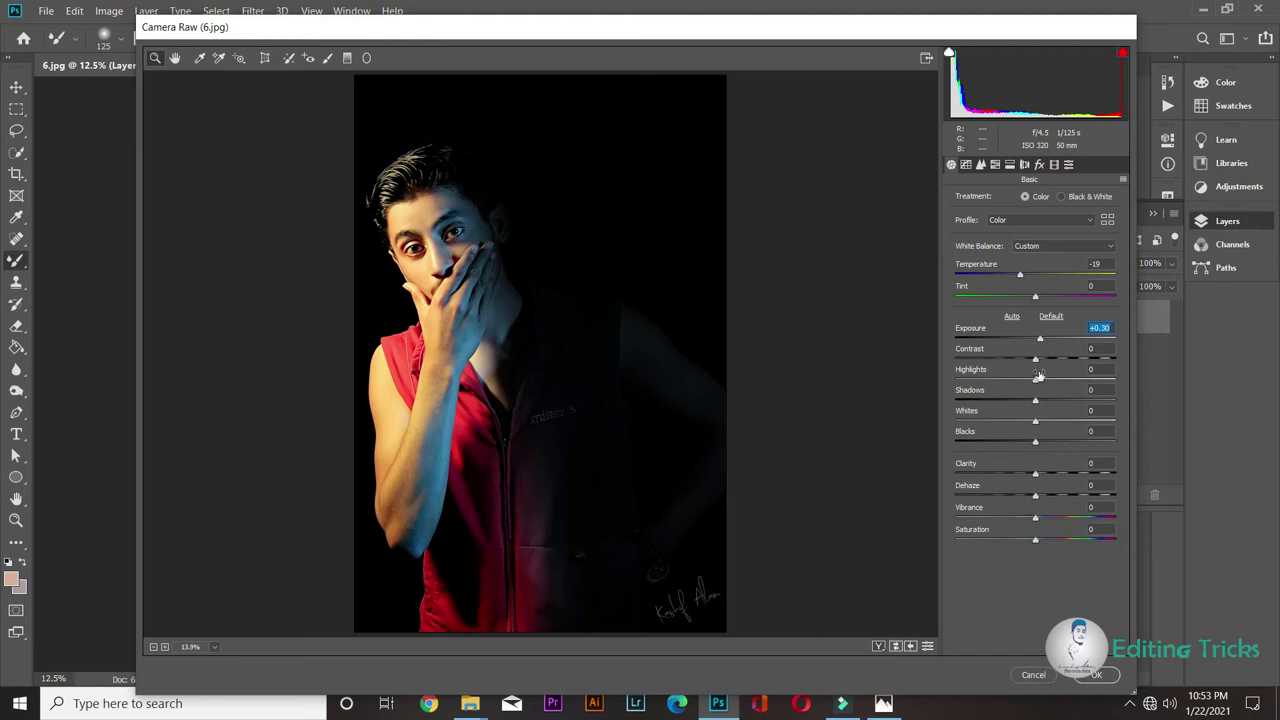
drag(1034, 362, 1039, 367)
drag(1036, 381, 1023, 383)
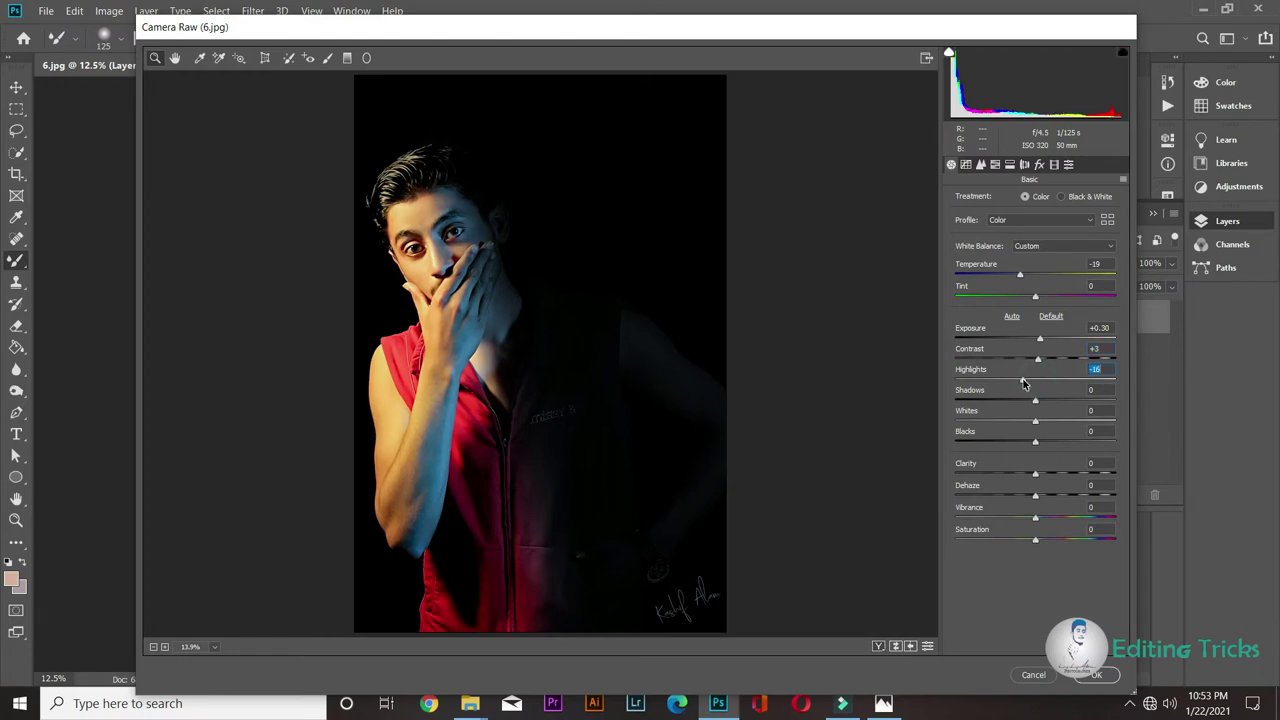
drag(1022, 383, 1026, 380)
Set Shadows to -16, Whites to -12 and Blacks to +21
drag(1035, 401, 1042, 401)
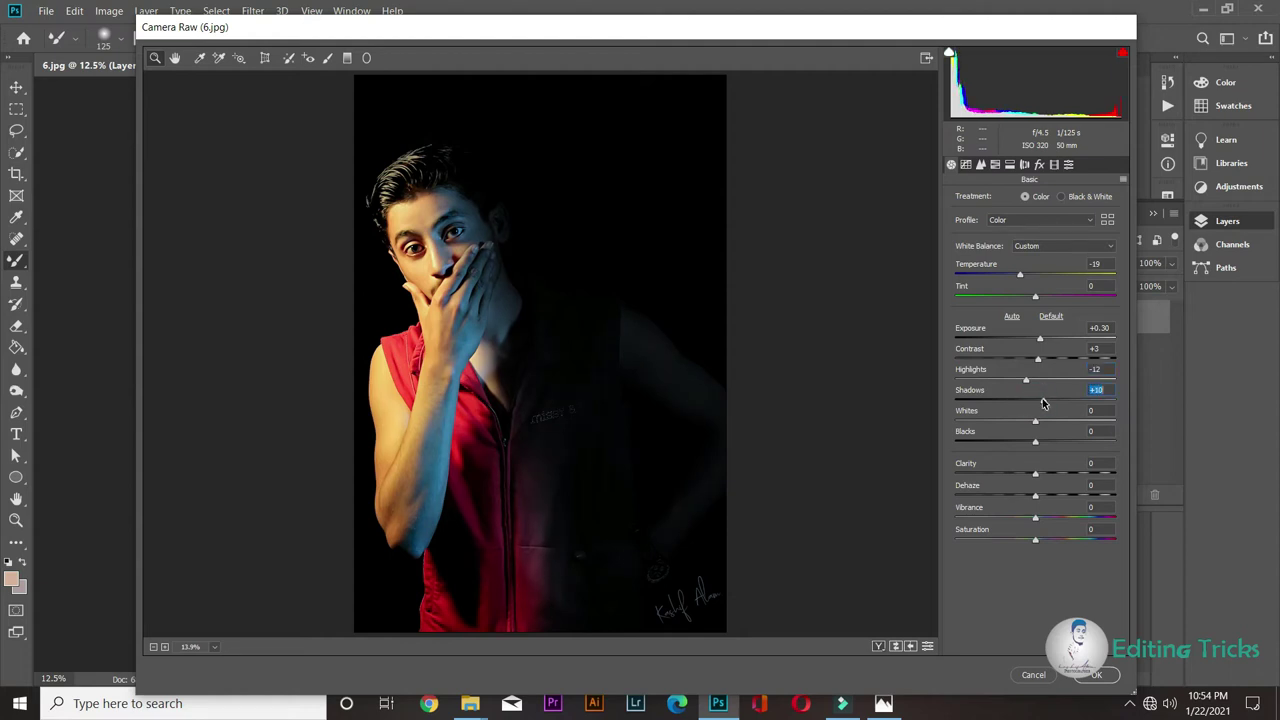
mouse_move(1042, 401)
mouse_down()
mouse_move(1001, 403)
mouse_move(1114, 405)
mouse_up()
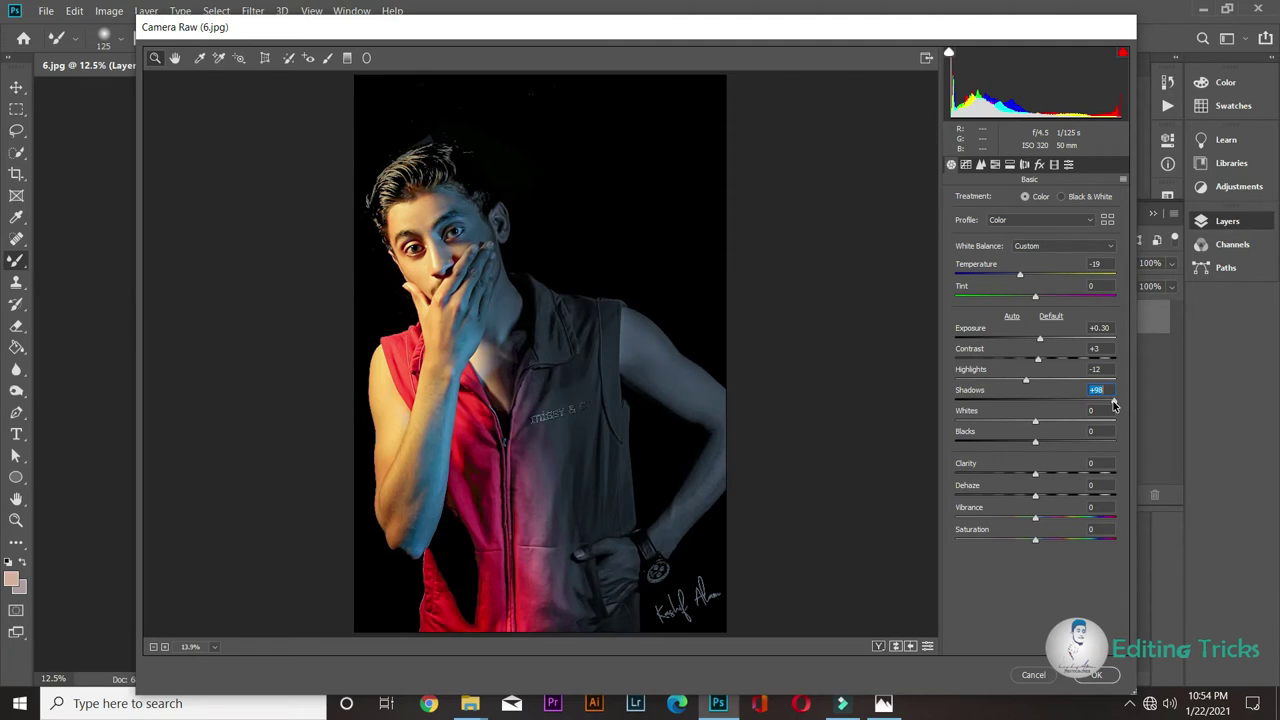
drag(1114, 405, 1022, 401)
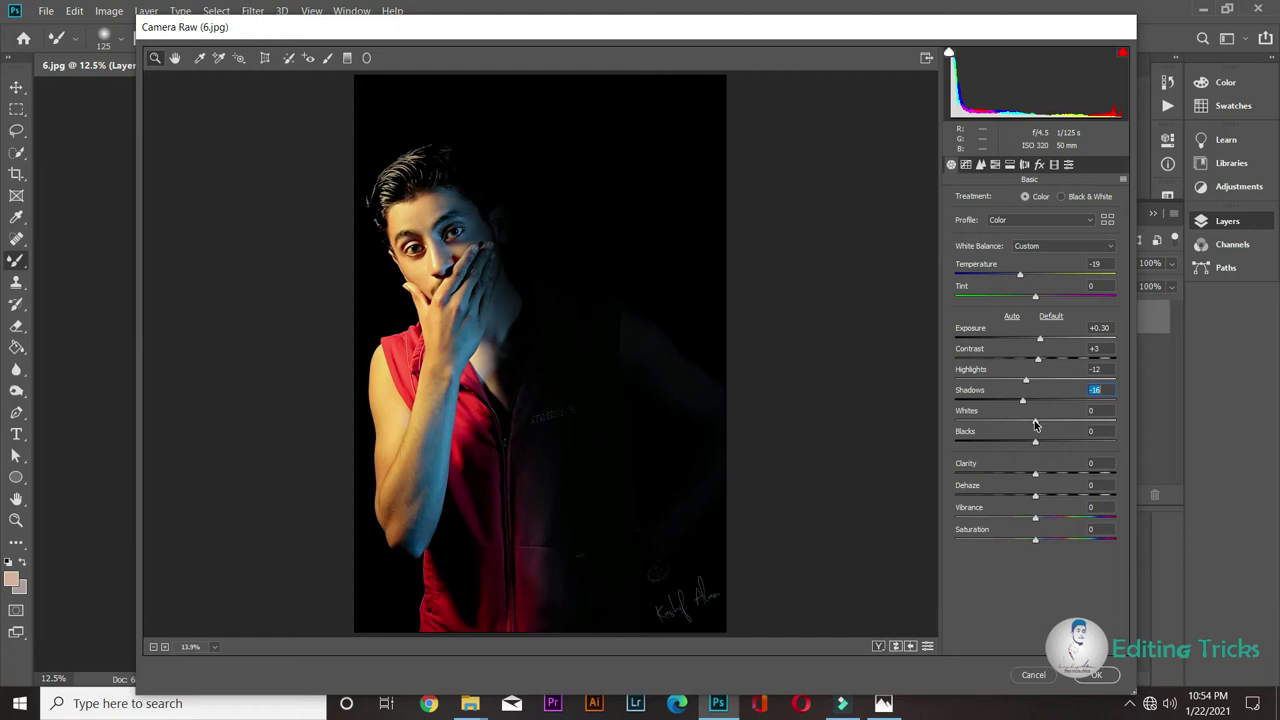
drag(1035, 422, 1025, 423)
click(1036, 442)
mouse_move(1036, 442)
mouse_down()
mouse_move(1079, 444)
mouse_move(1063, 447)
mouse_up()
drag(1063, 447, 1053, 447)
Set Clarity +7, Dehaze +6, Vibrance +9, Saturation +4 and apply the Camera Raw filter
mouse_move(1035, 475)
mouse_down()
mouse_move(1053, 477)
mouse_move(1041, 477)
mouse_up()
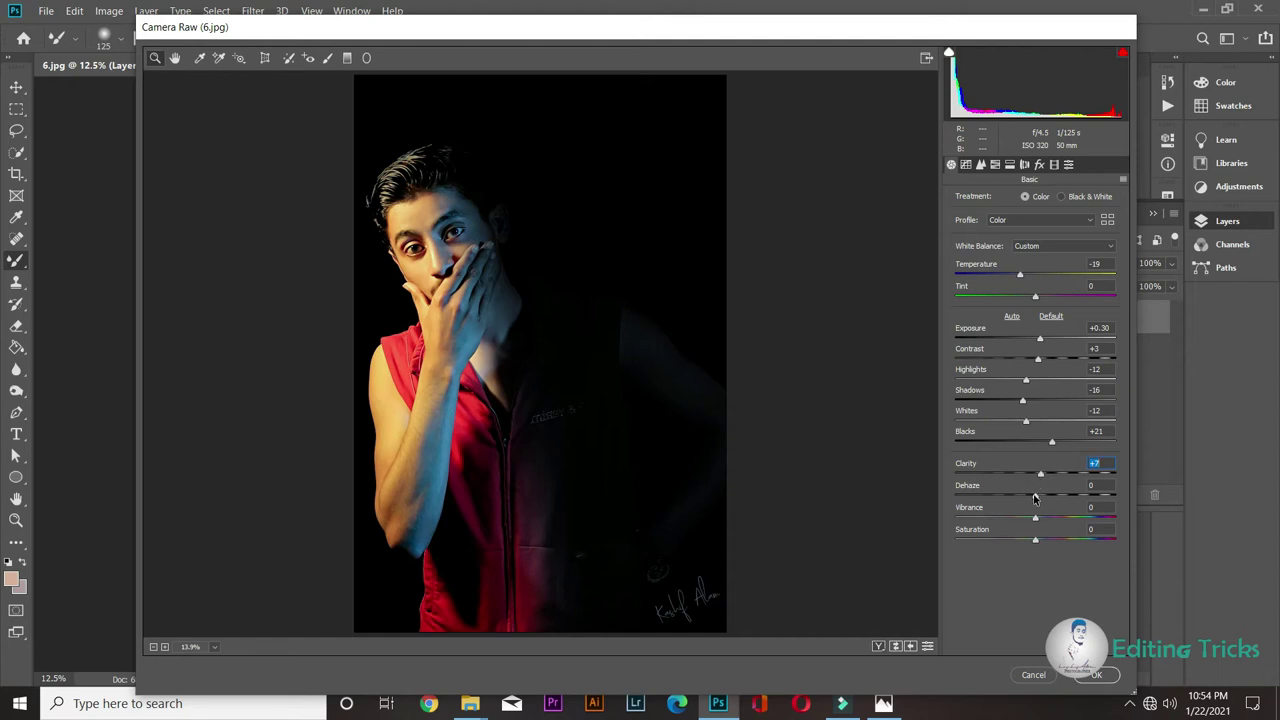
click(1035, 497)
drag(1035, 497, 1045, 521)
drag(1037, 542, 1040, 543)
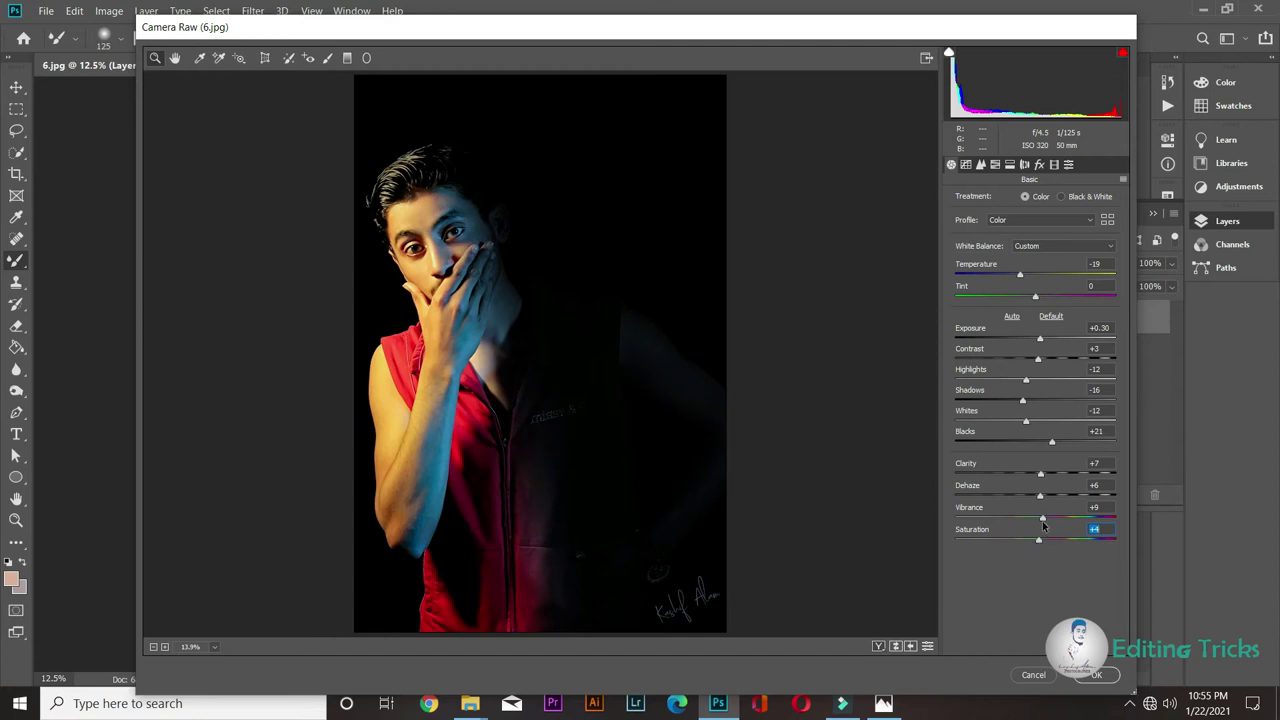
click(1100, 676)
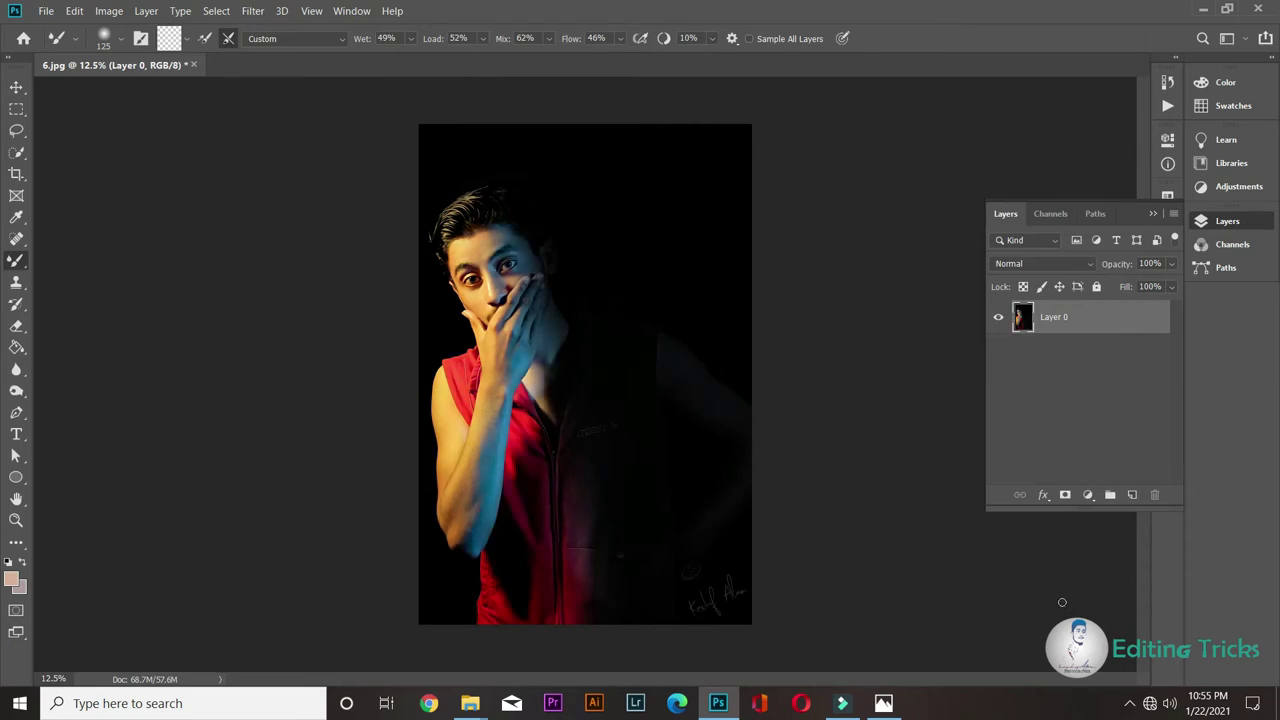
Briefly zoom out and back on the edited portrait, then open the Image menu's adjustments
key(ctrl+minus)
key(ctrl+plus)
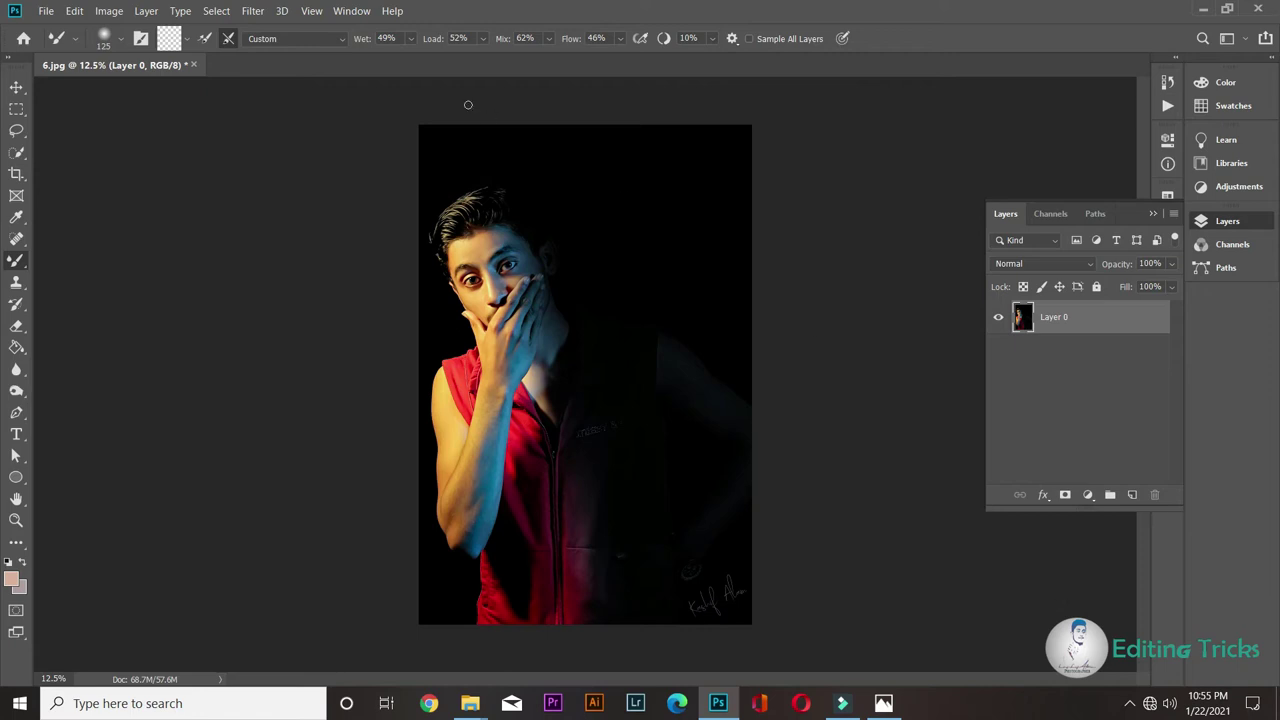
click(254, 12)
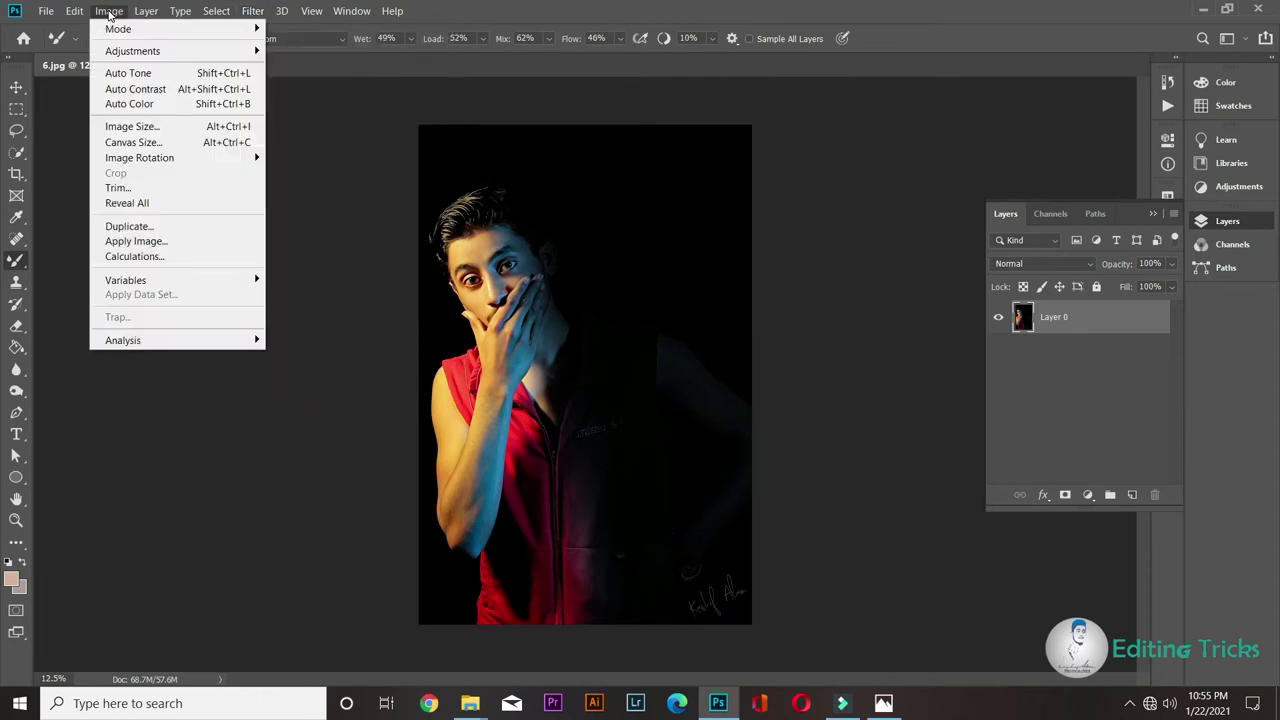
mouse_move(132, 51)
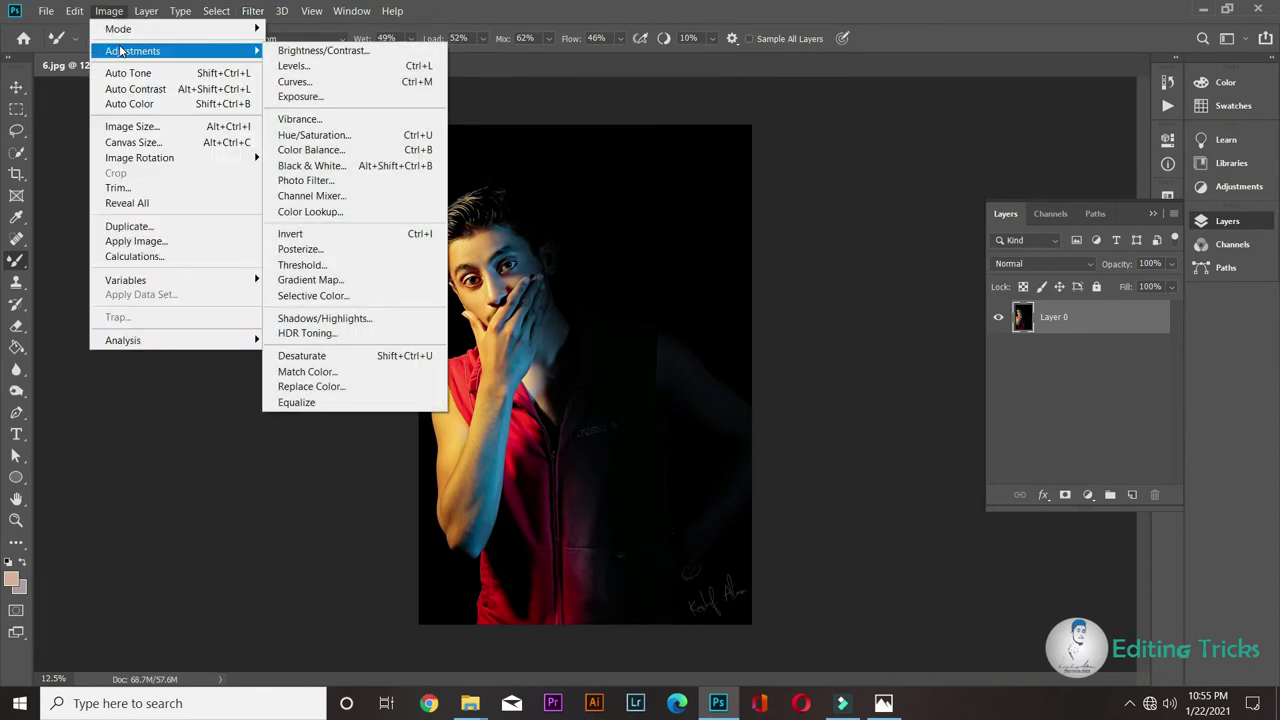
click(320, 212)
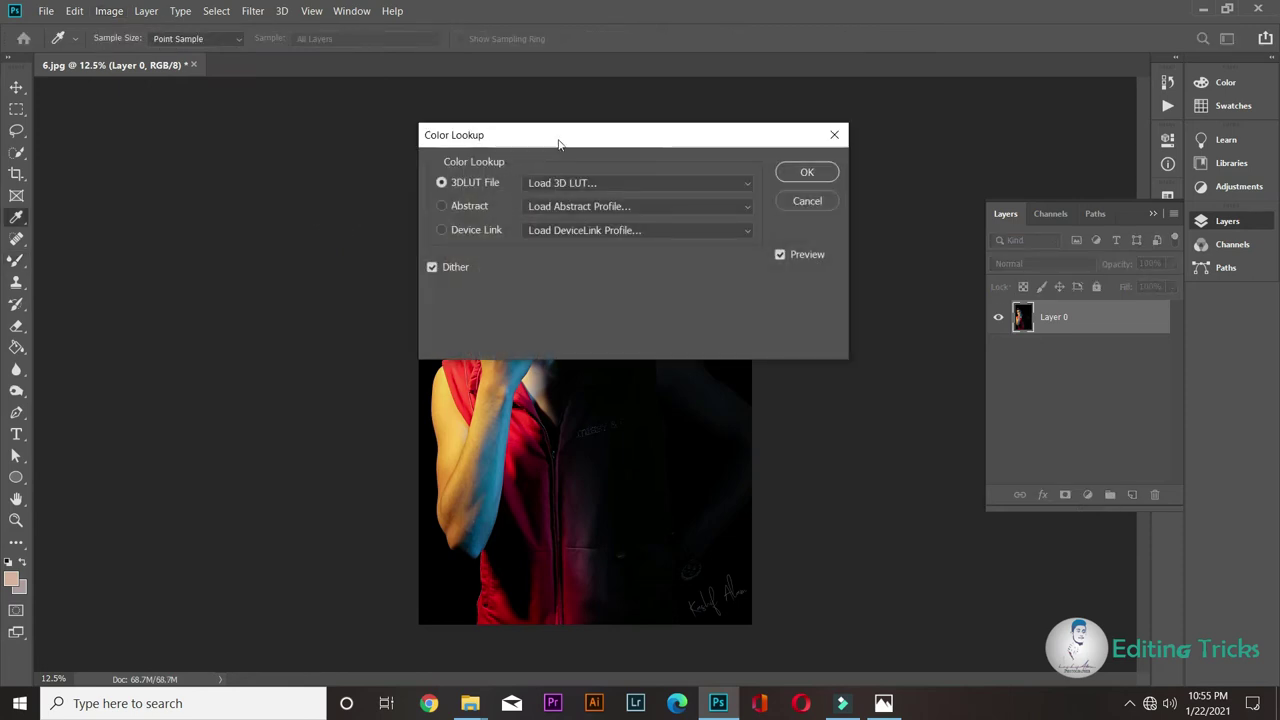
drag(558, 144, 754, 87)
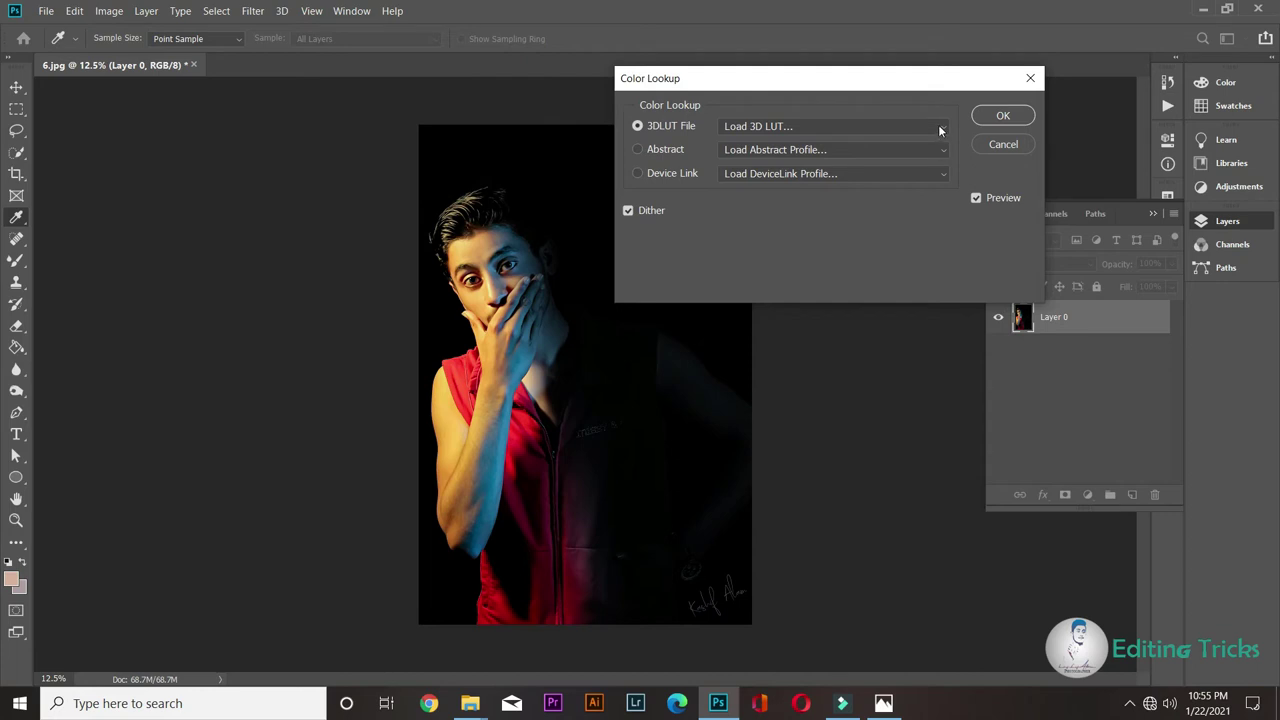
click(938, 125)
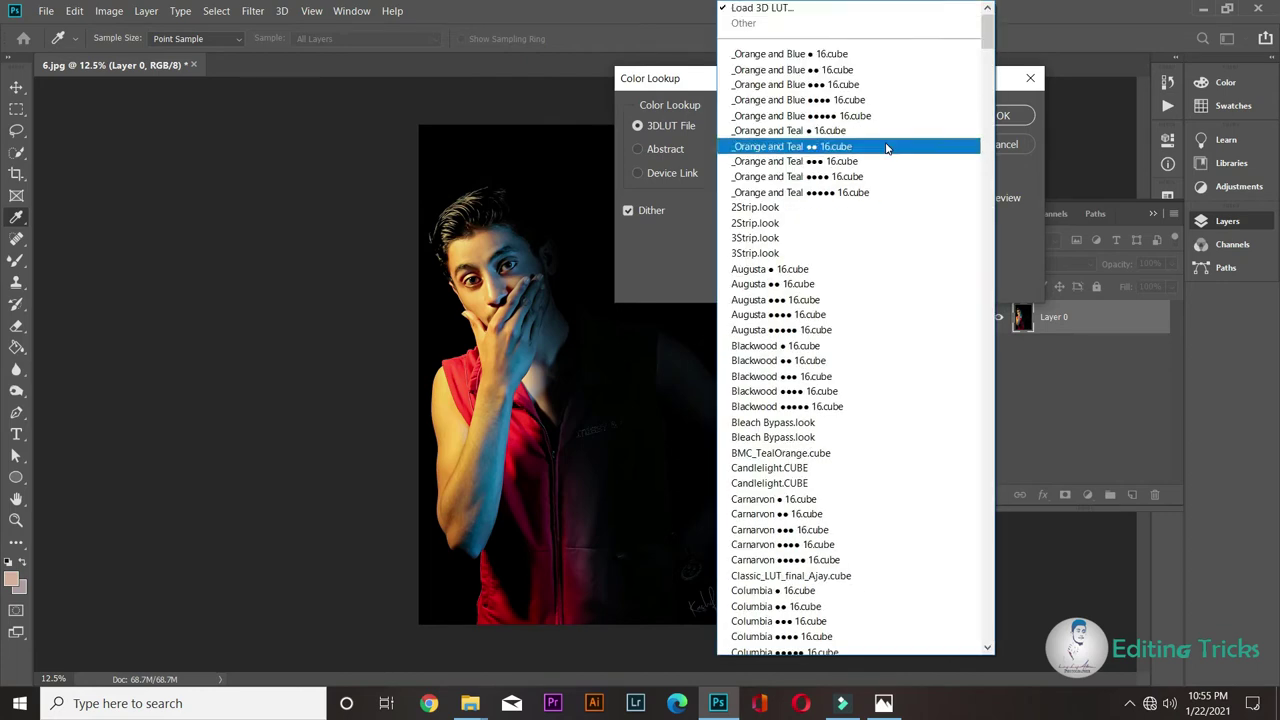
click(838, 54)
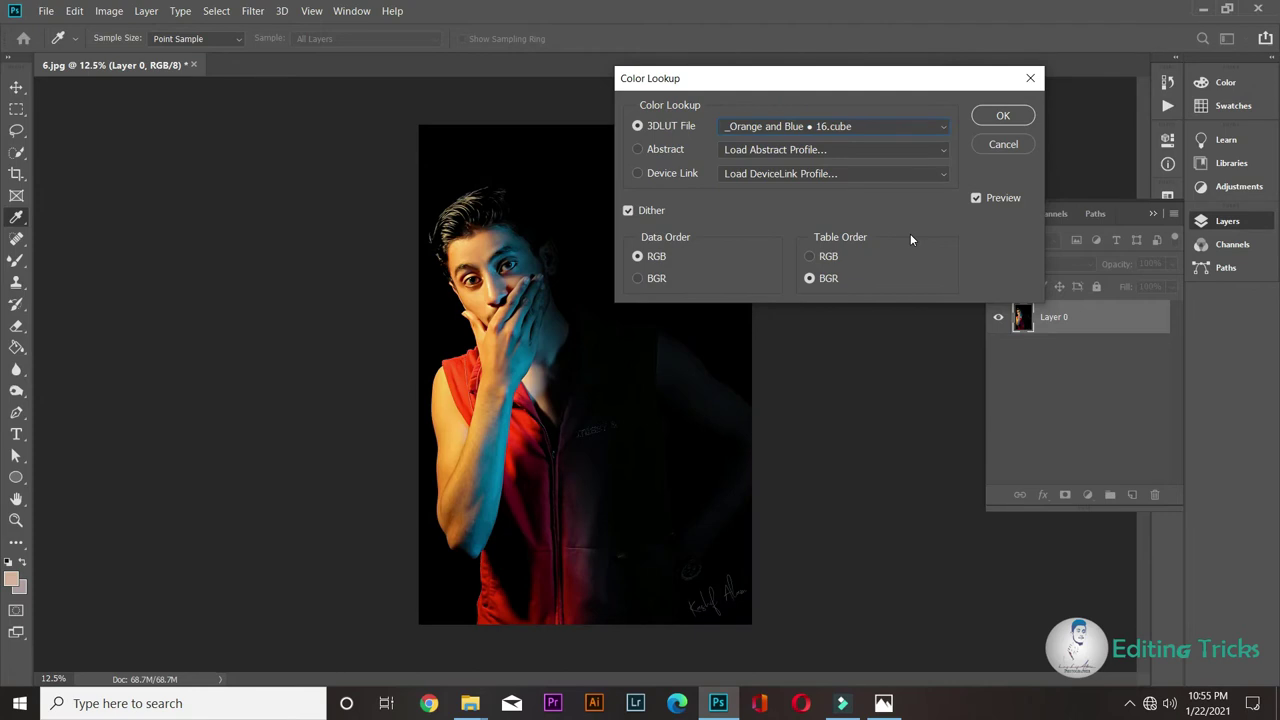
key(Down)
key(Down)
key(Down)
key(Down)
key(Down)
key(Down)
key(Down)
key(Down)
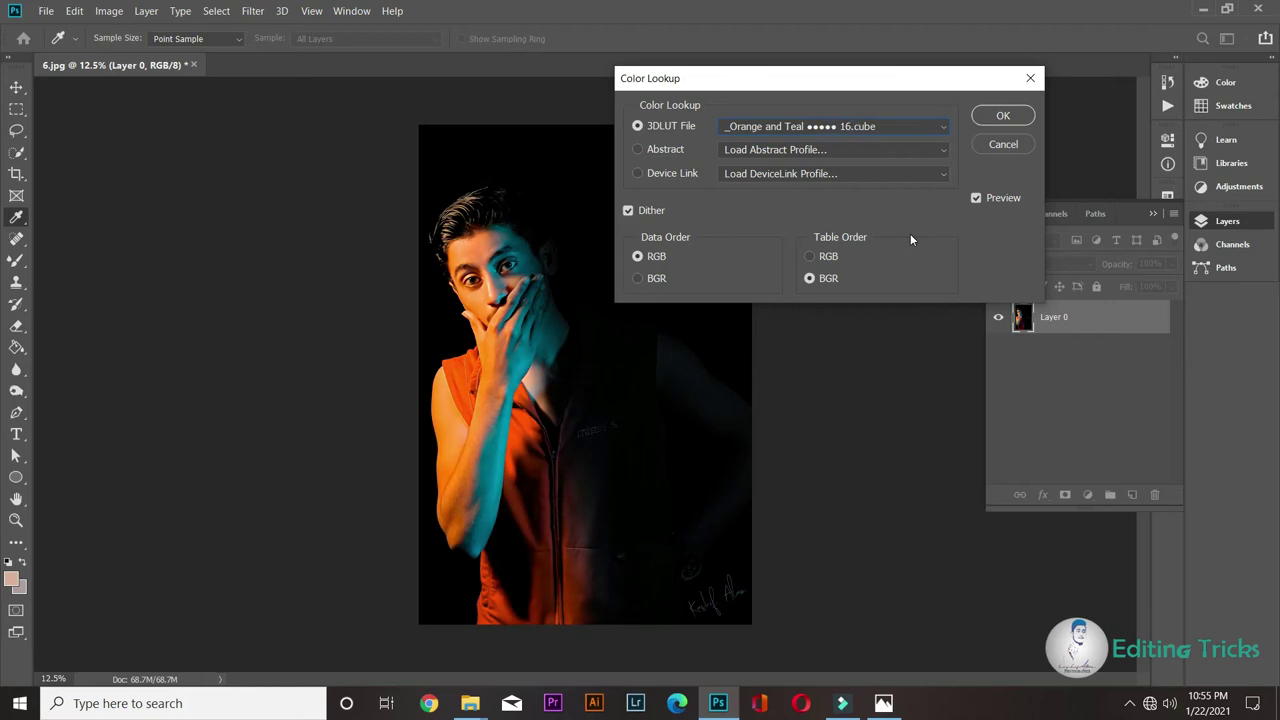
key(Down)
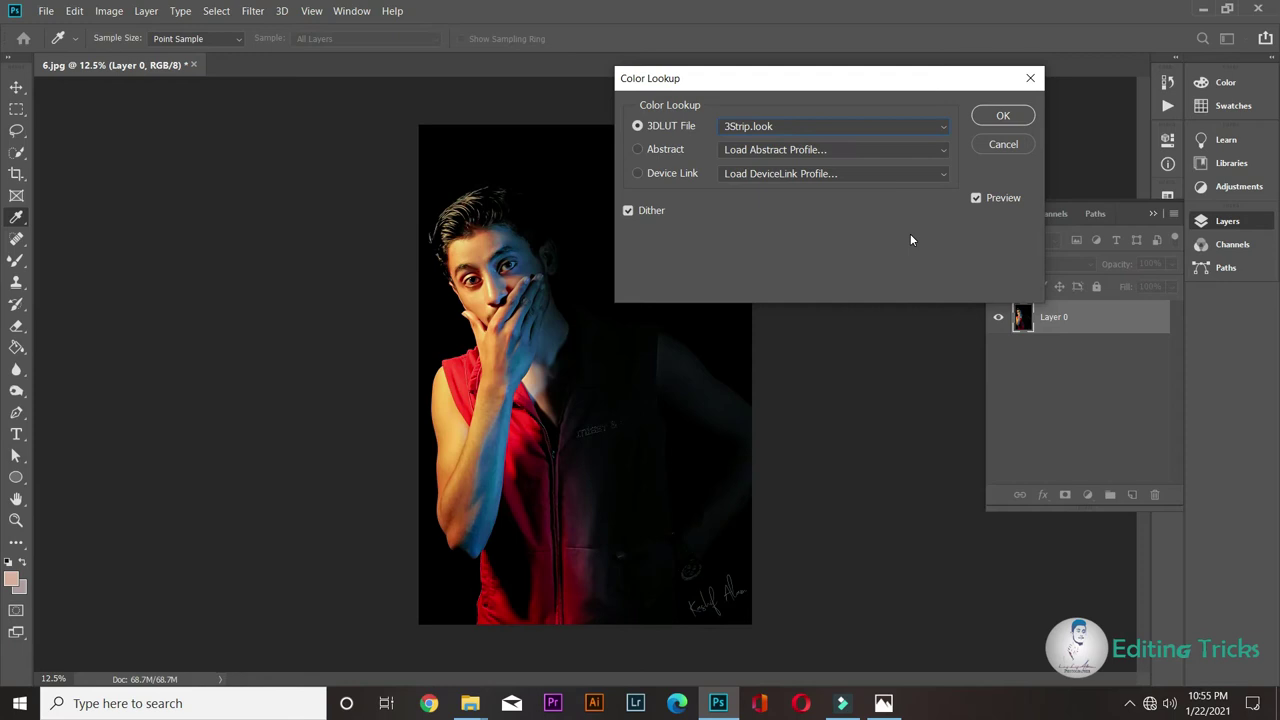
key(Down)
key(Down)
key(Down)
key(Down)
key(Down)
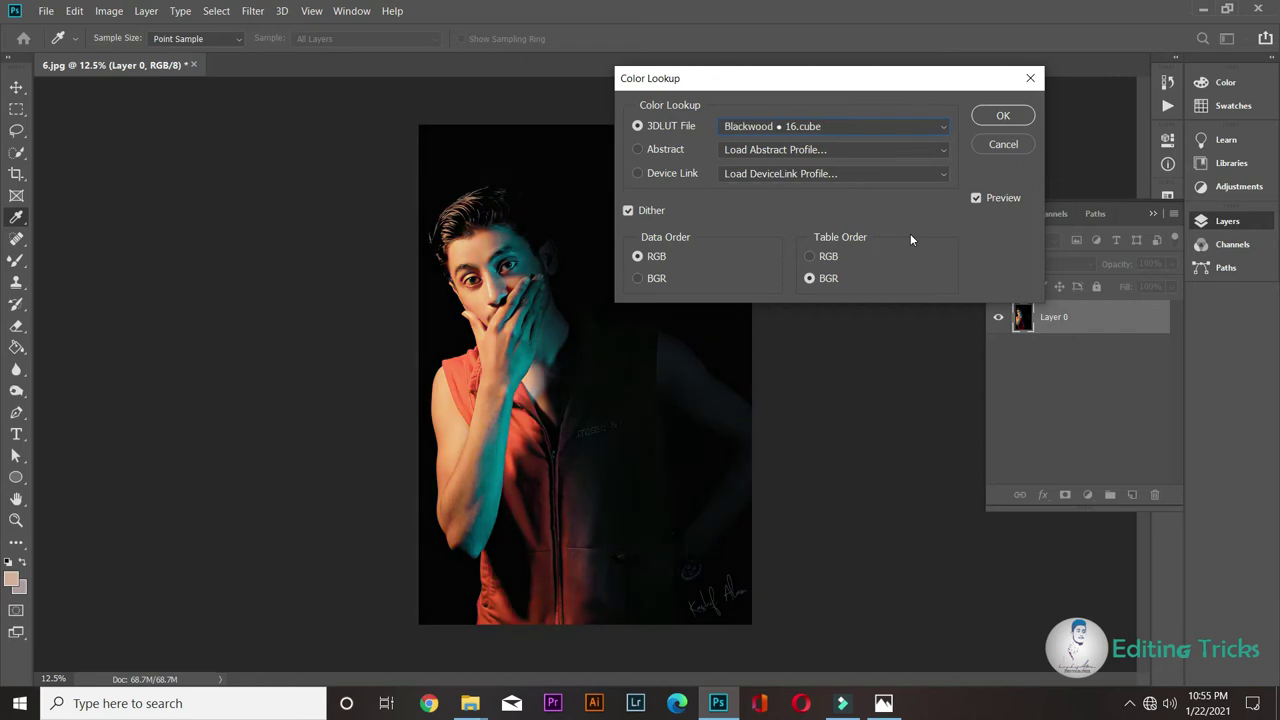
key(Down)
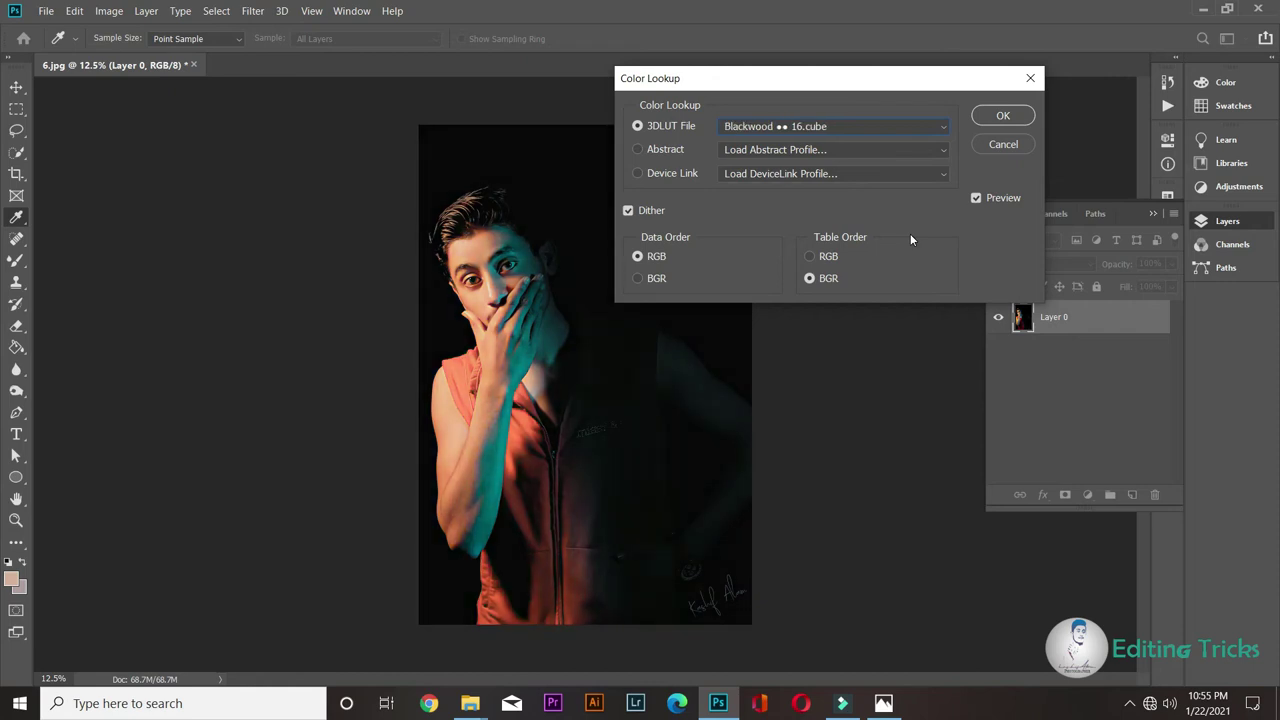
key(Down)
key(Down)
key(Down)
key(Down)
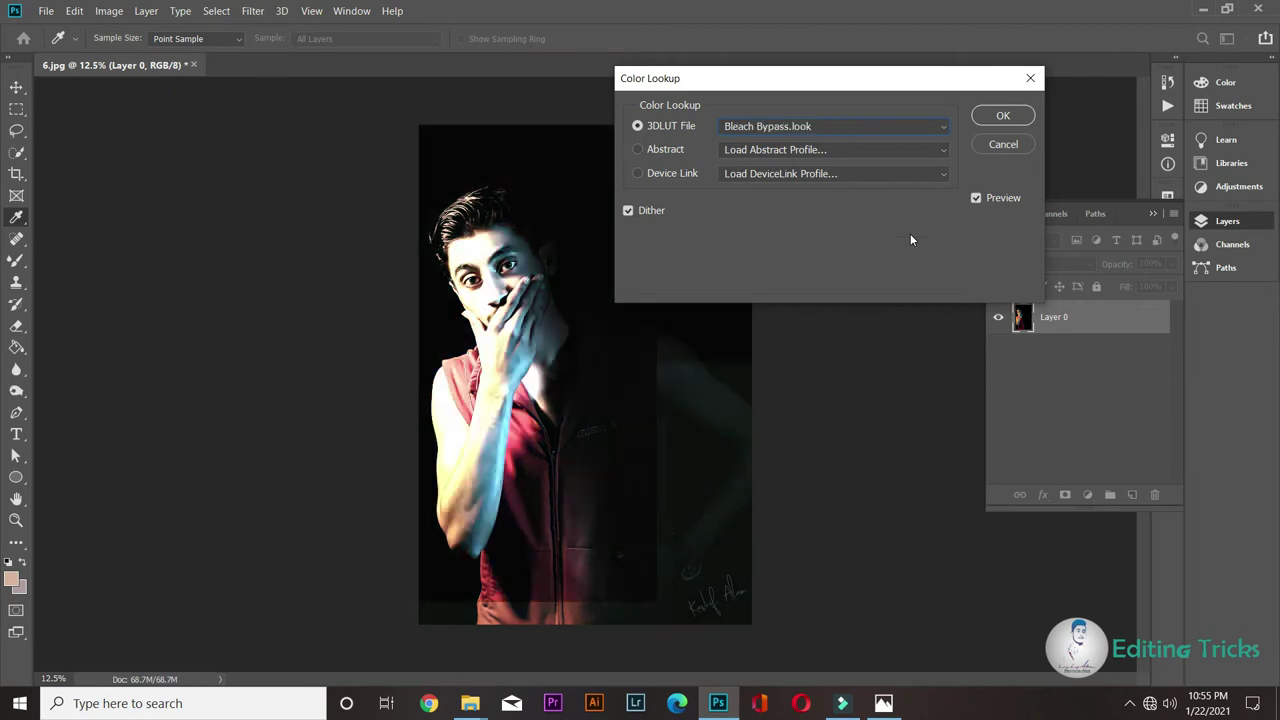
key(Down)
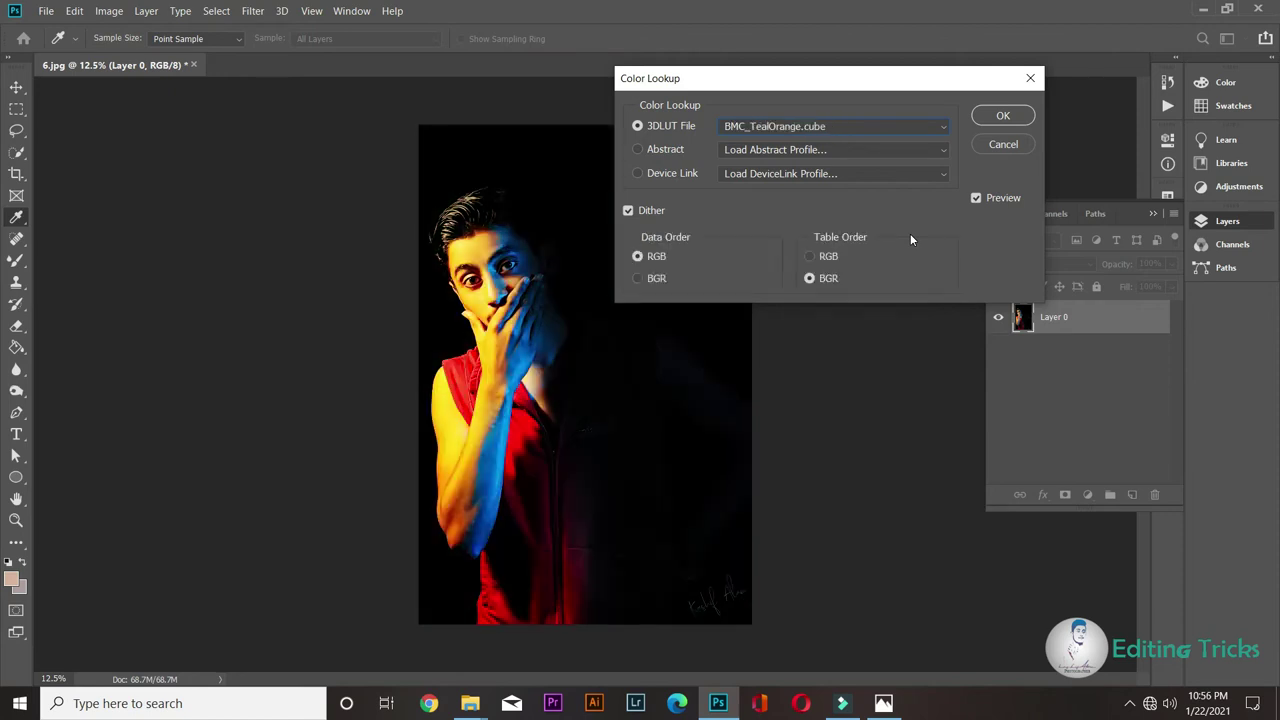
key(Down)
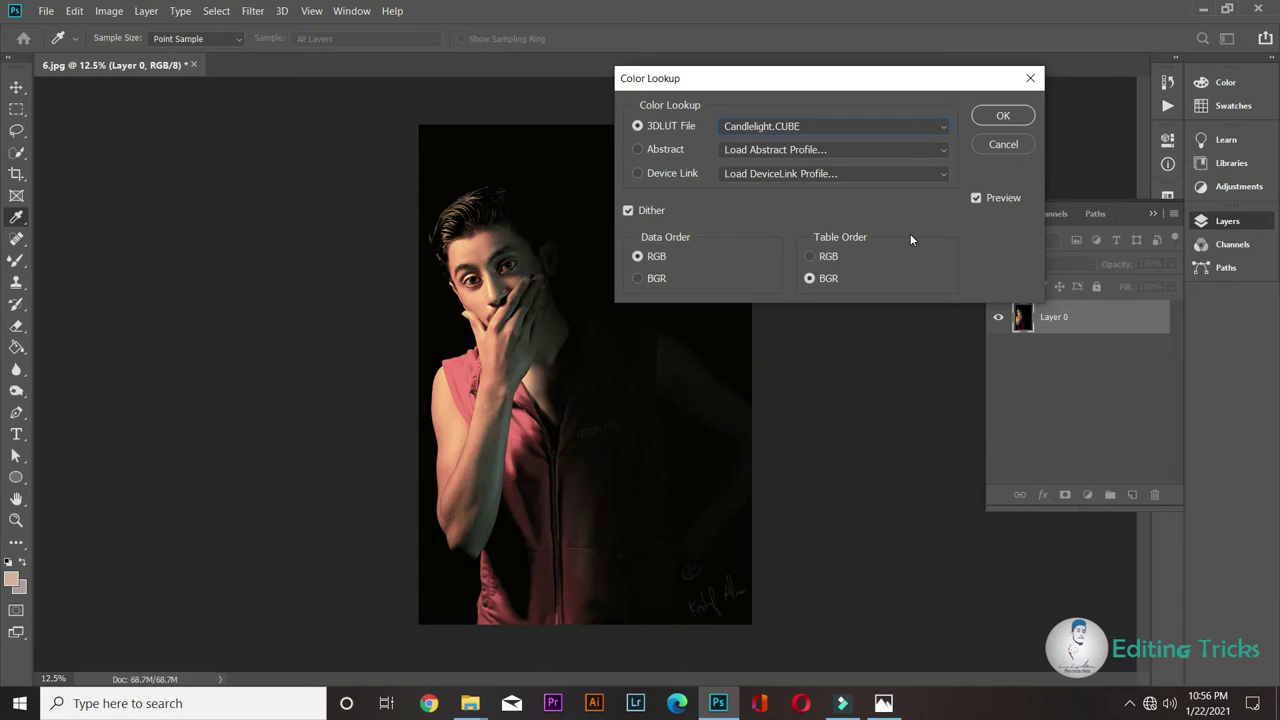
key(Down)
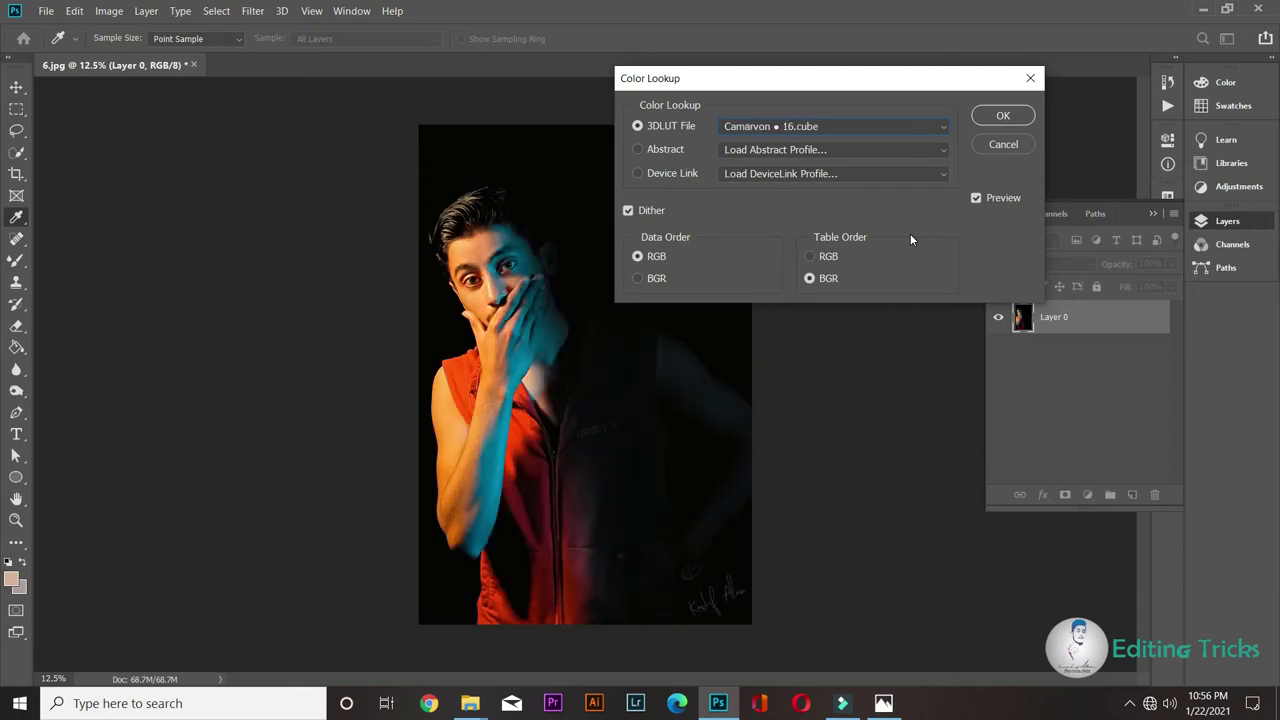
drag(815, 80, 977, 382)
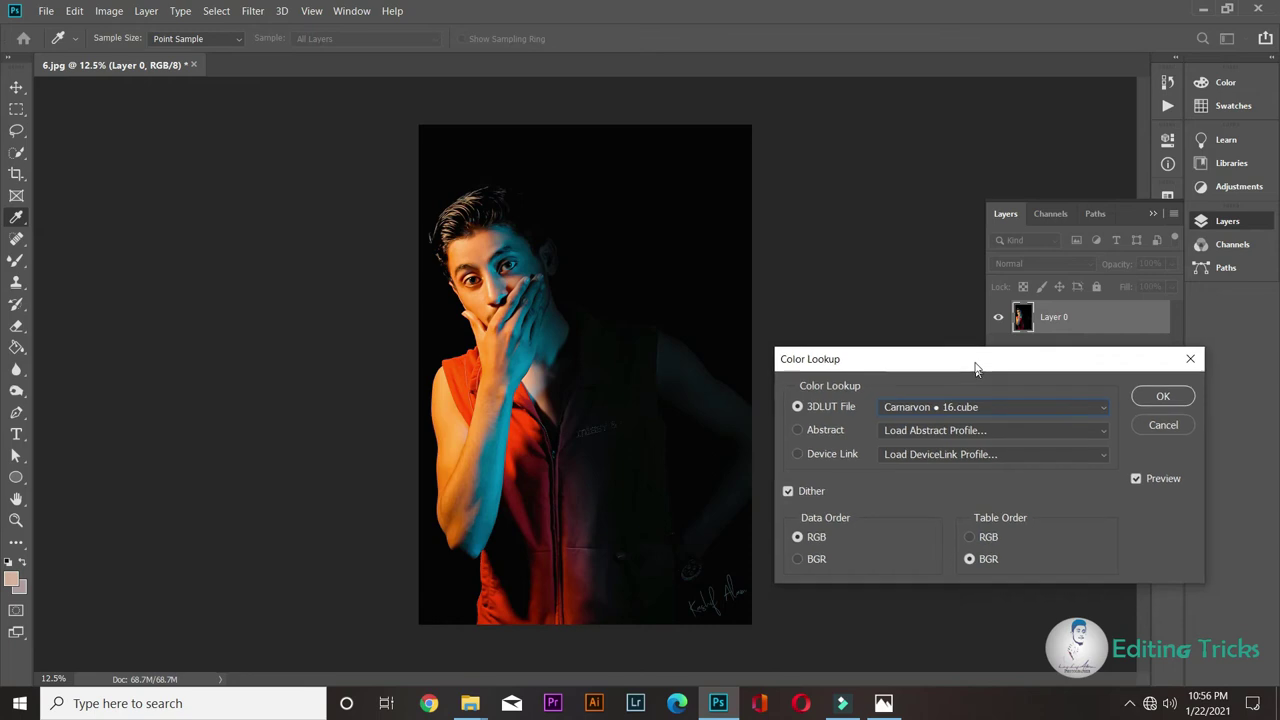
drag(977, 379, 968, 349)
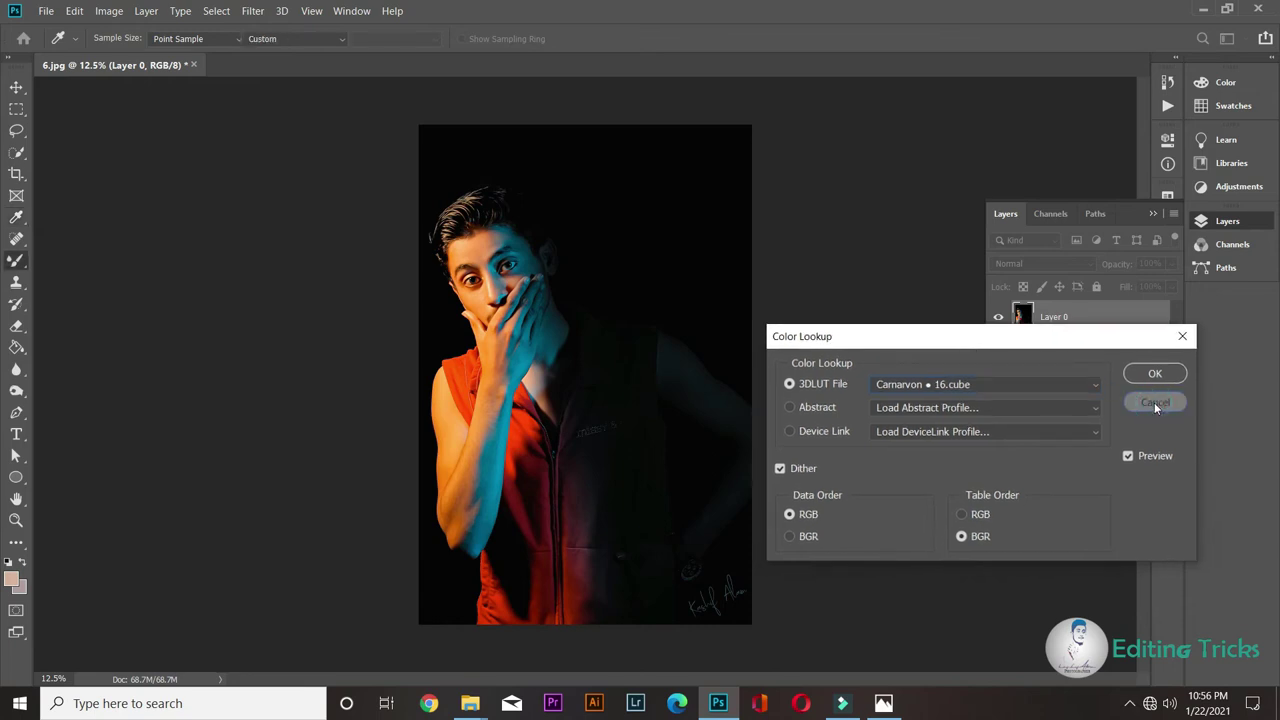
click(1154, 402)
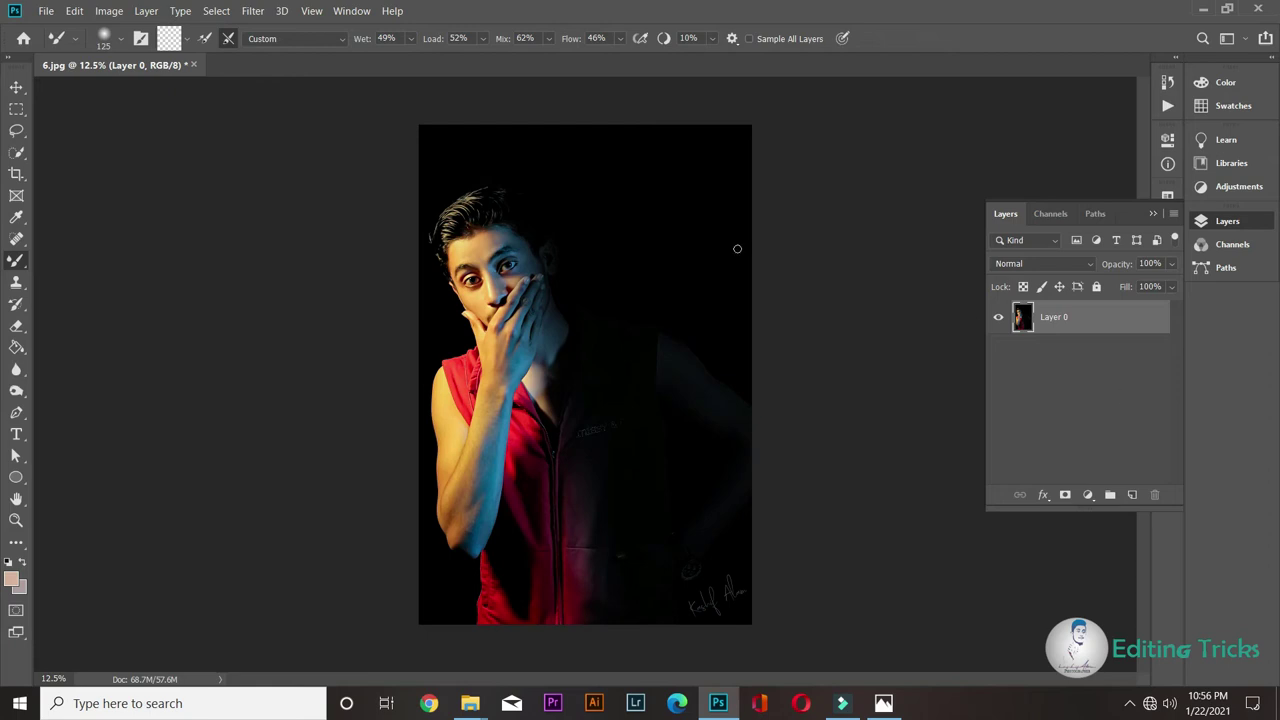
With the Move tool active, duplicate Layer 0 three times into copy, copy 2 and copy 3
click(16, 88)
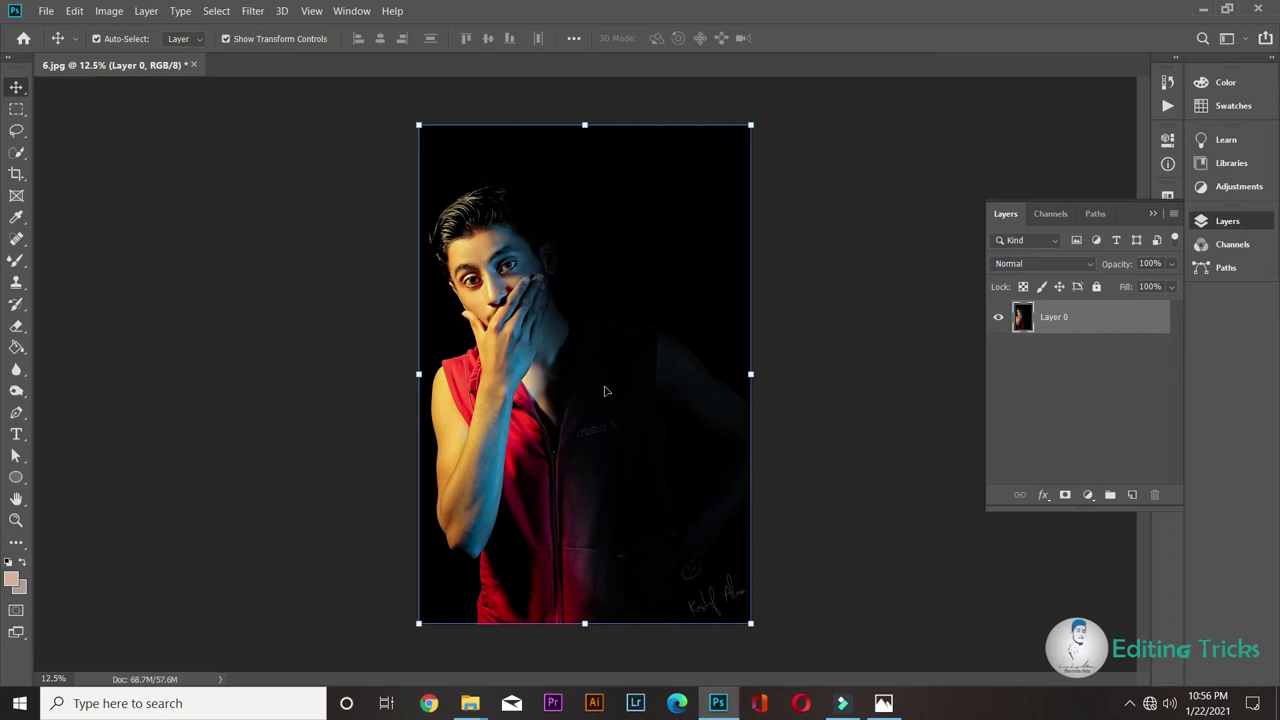
key(ctrl)
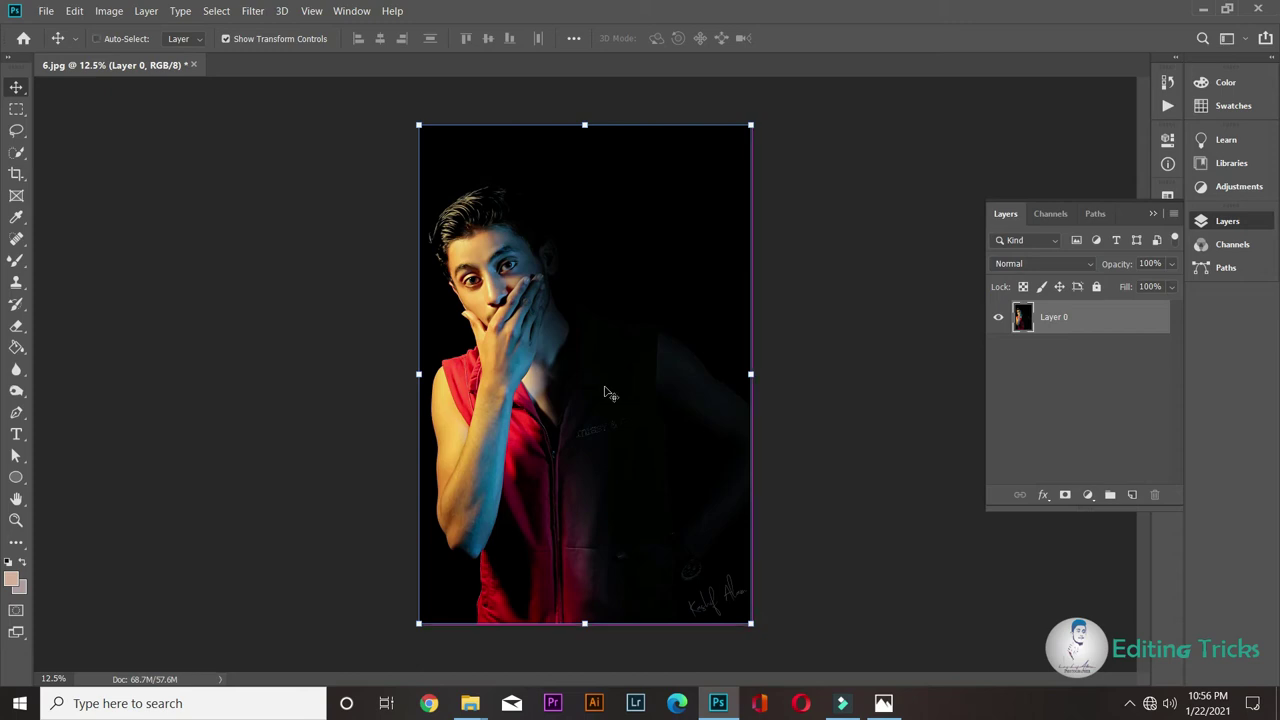
key(ctrl+j)
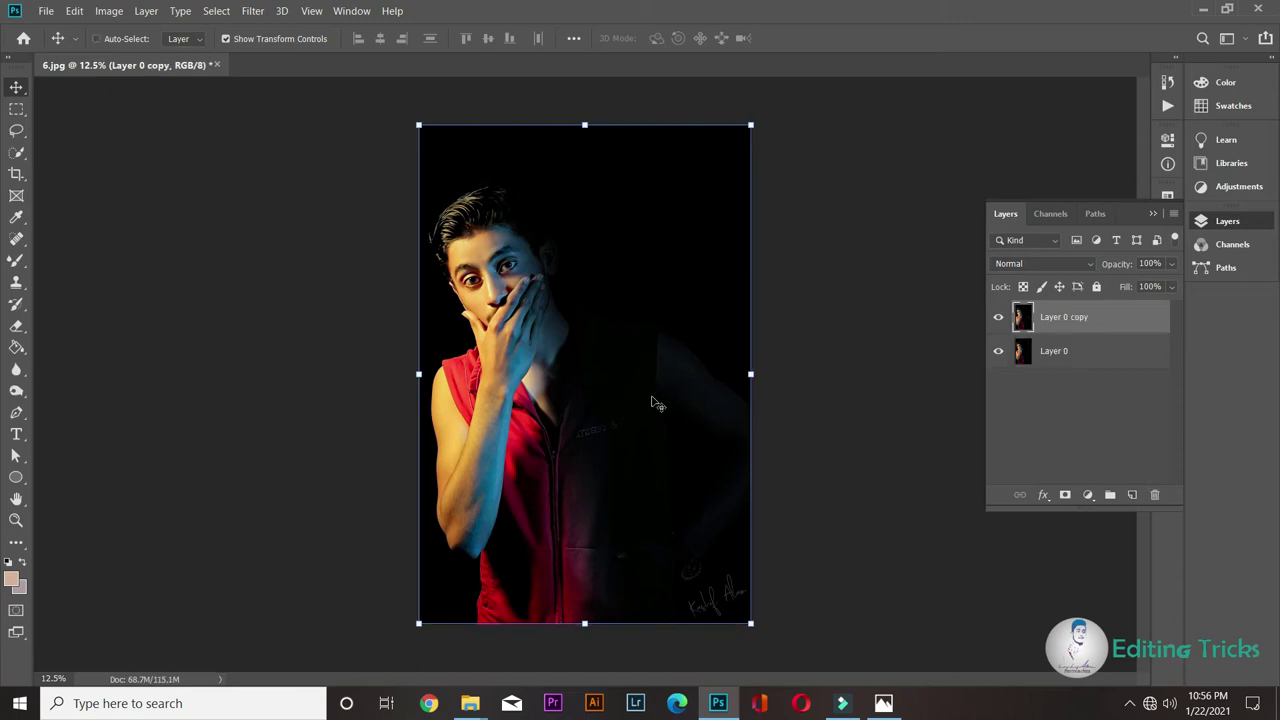
key(ctrl+j)
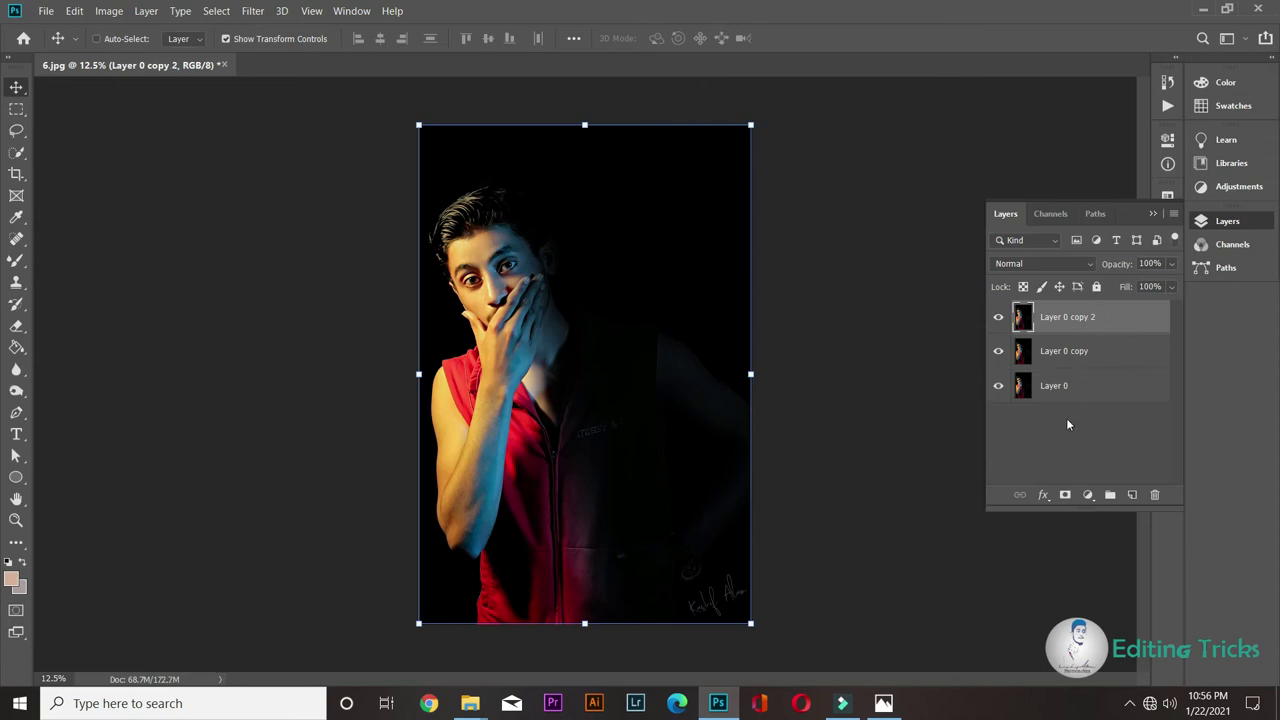
key(ctrl+j)
Uncheck the G channel in Layer 0 copy 3's Blending Options
right_click(1072, 319)
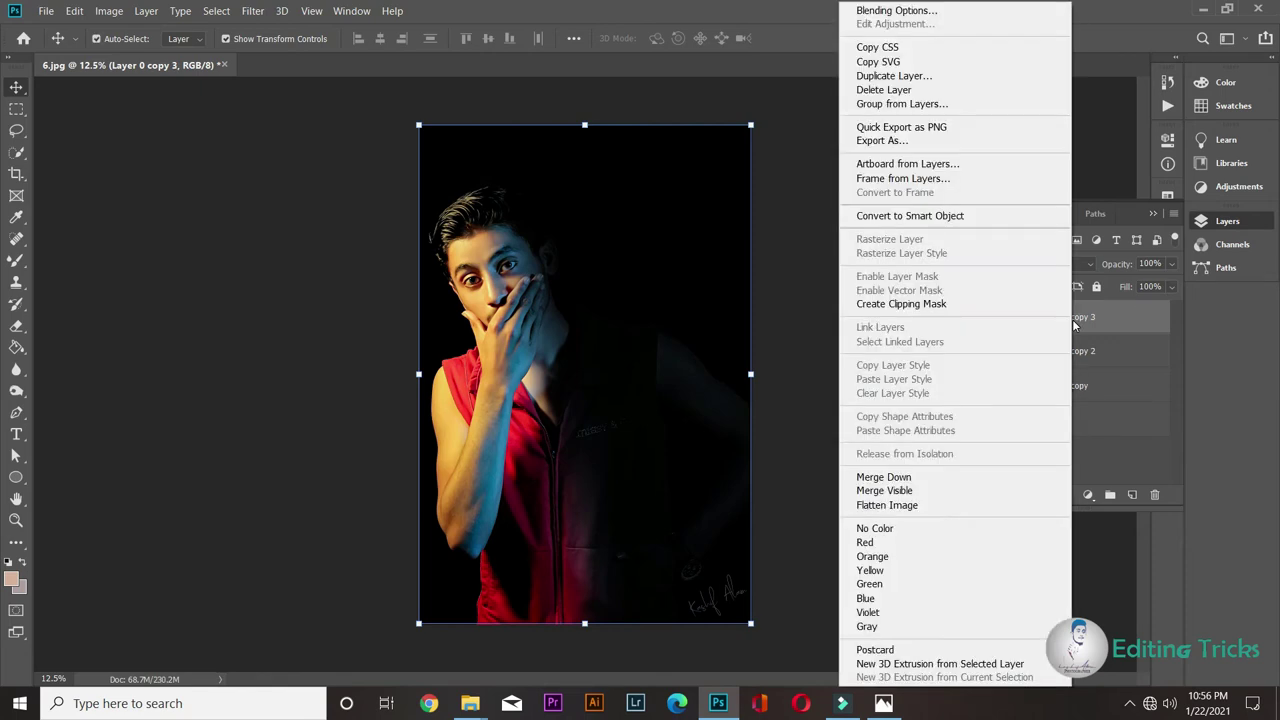
click(900, 12)
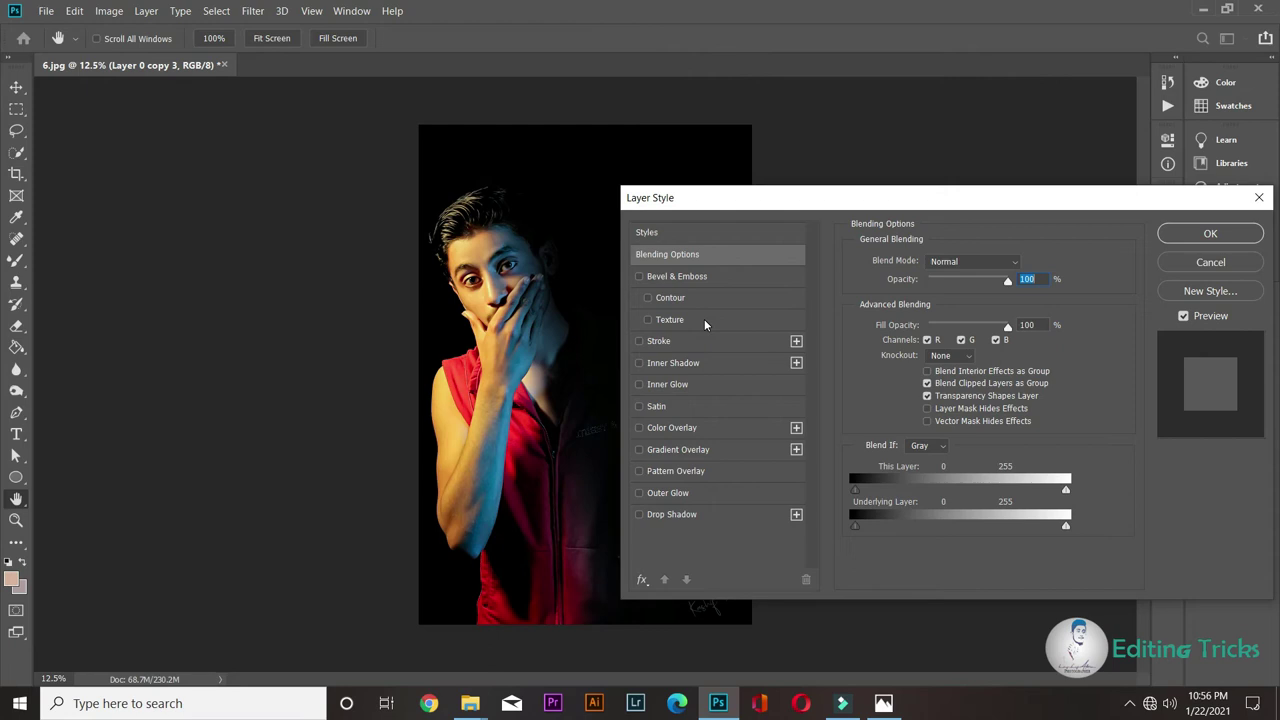
click(960, 341)
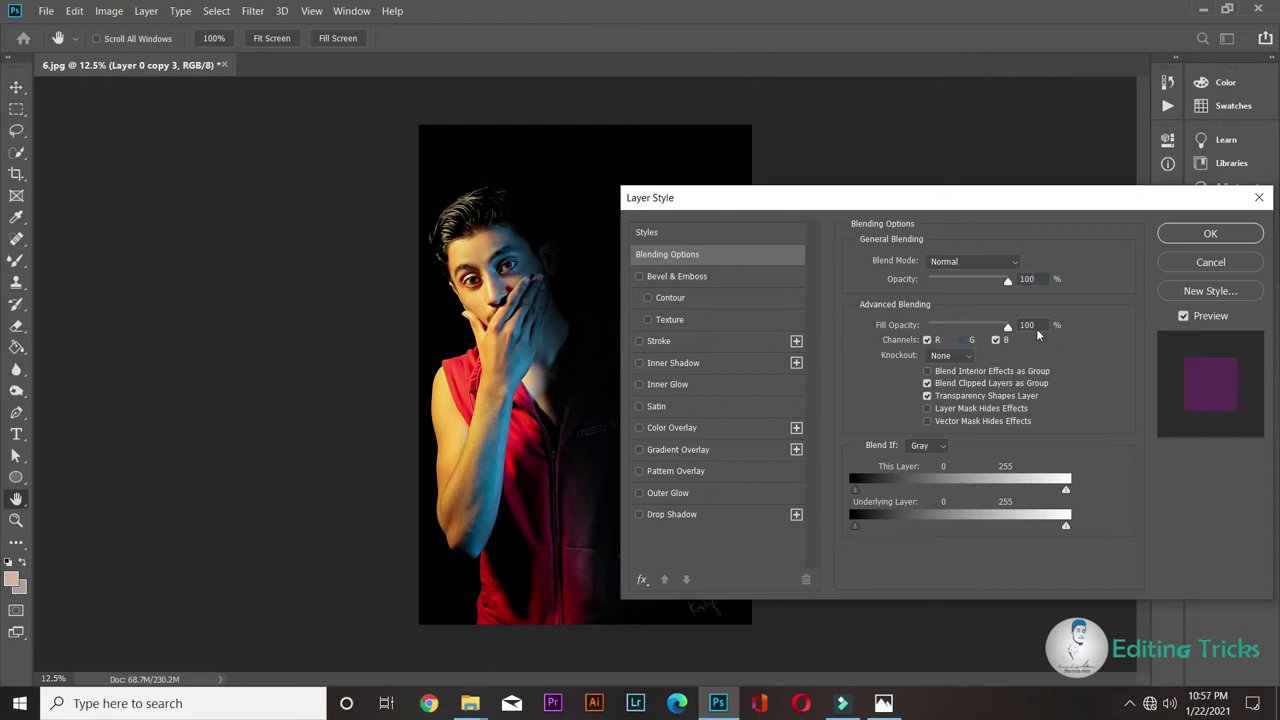
click(1210, 233)
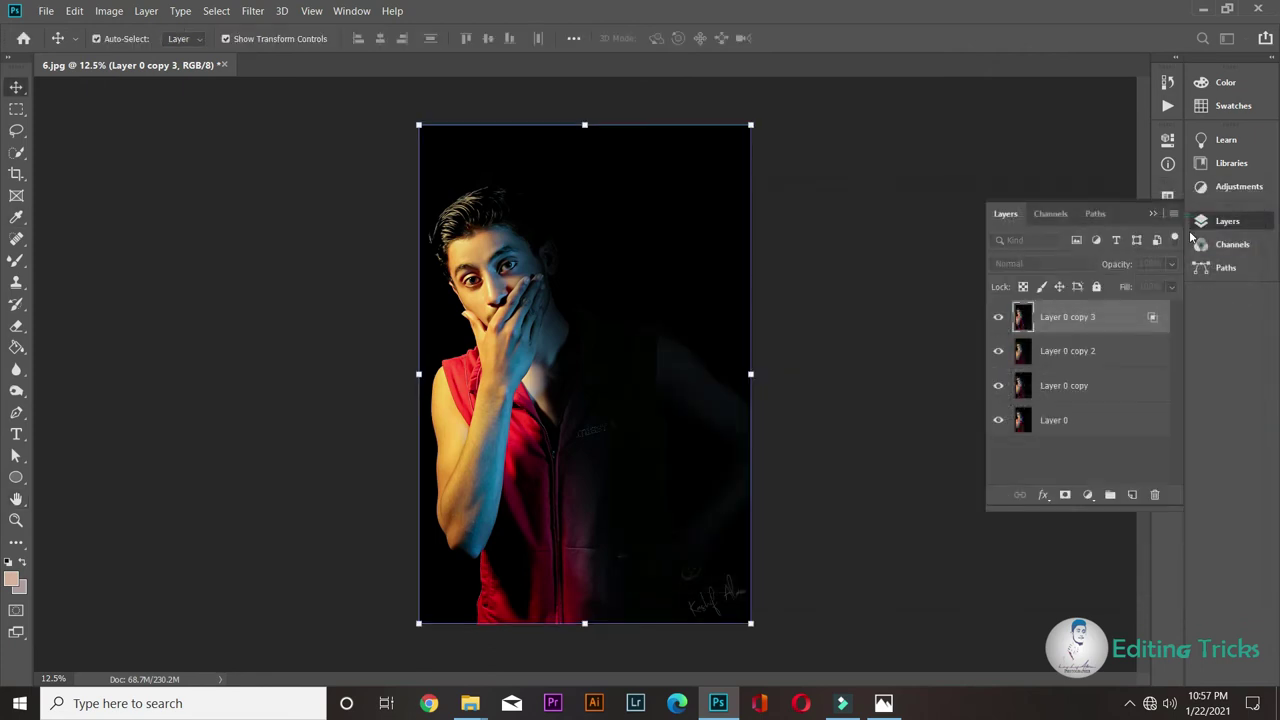
Uncheck the R channel in Layer 0 copy 2's Blending Options
click(1108, 355)
right_click(1108, 355)
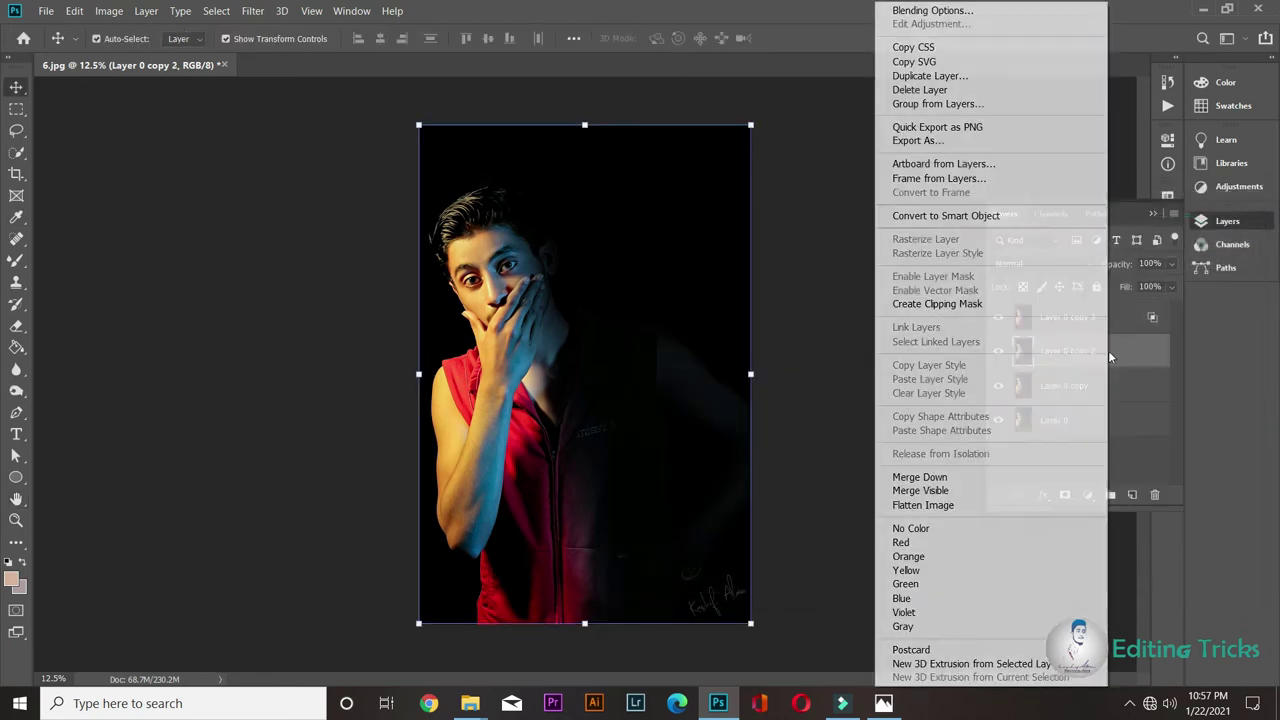
click(944, 12)
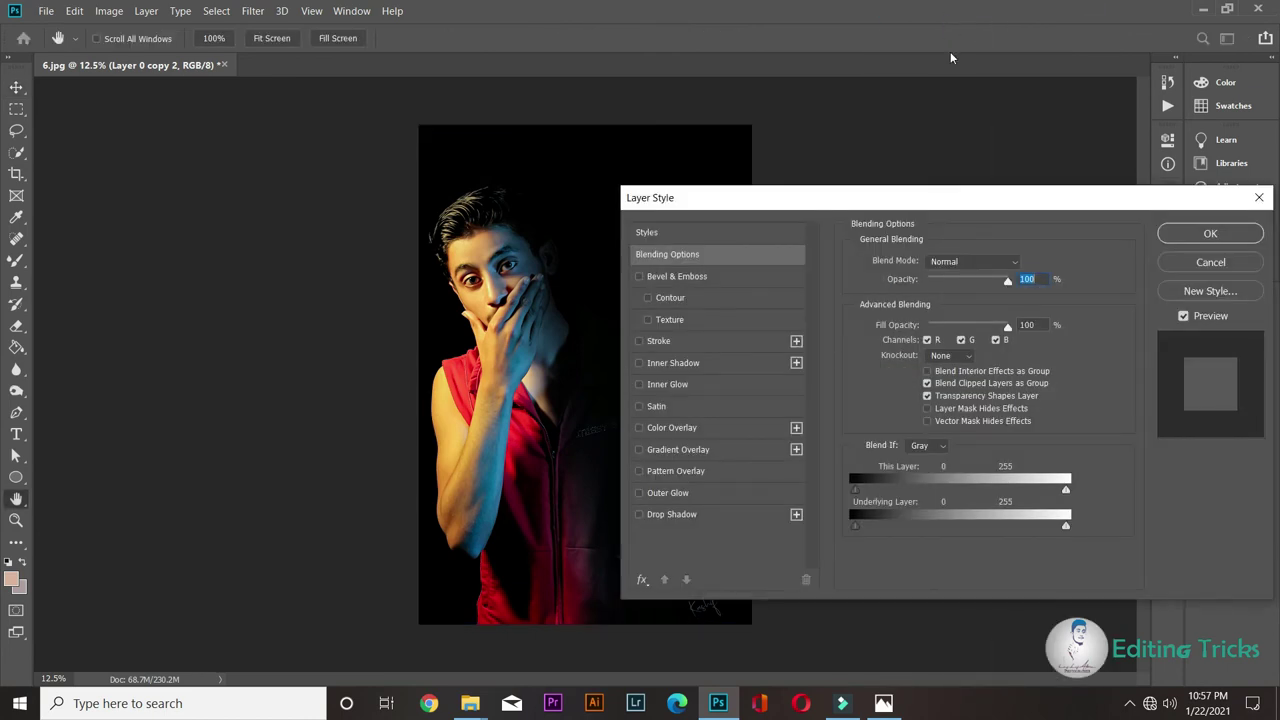
click(927, 340)
click(1220, 393)
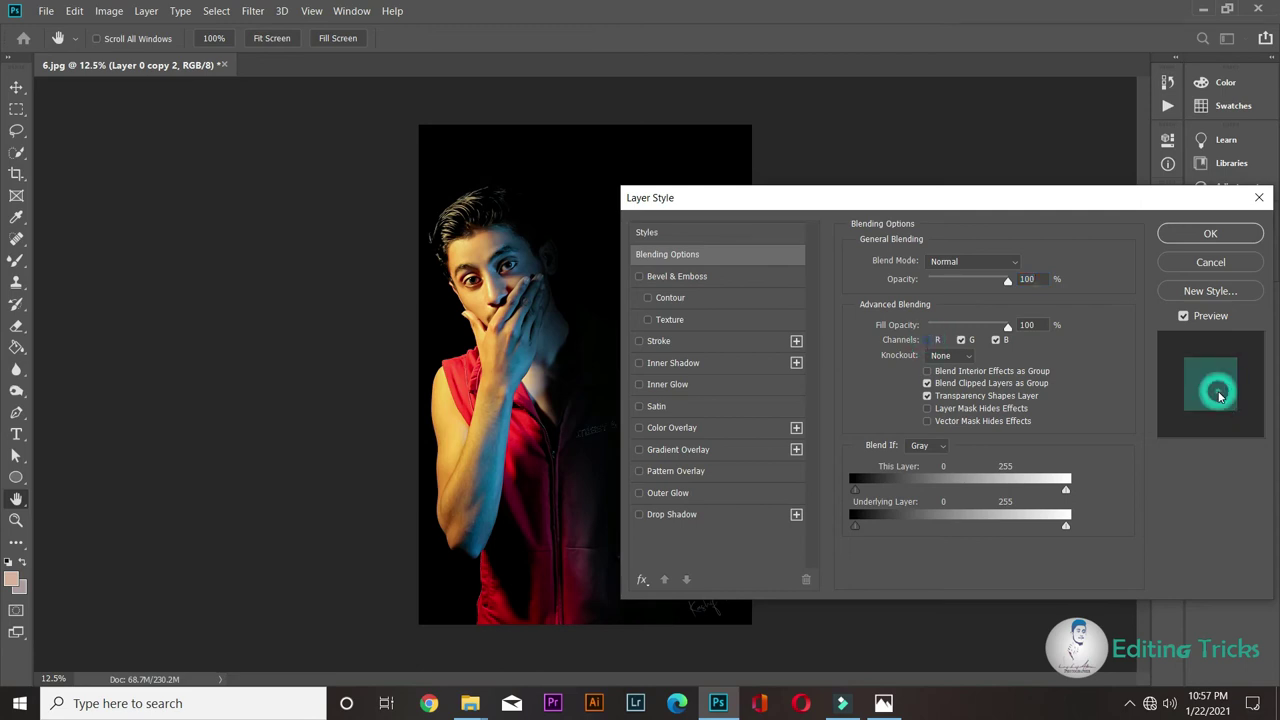
click(1196, 236)
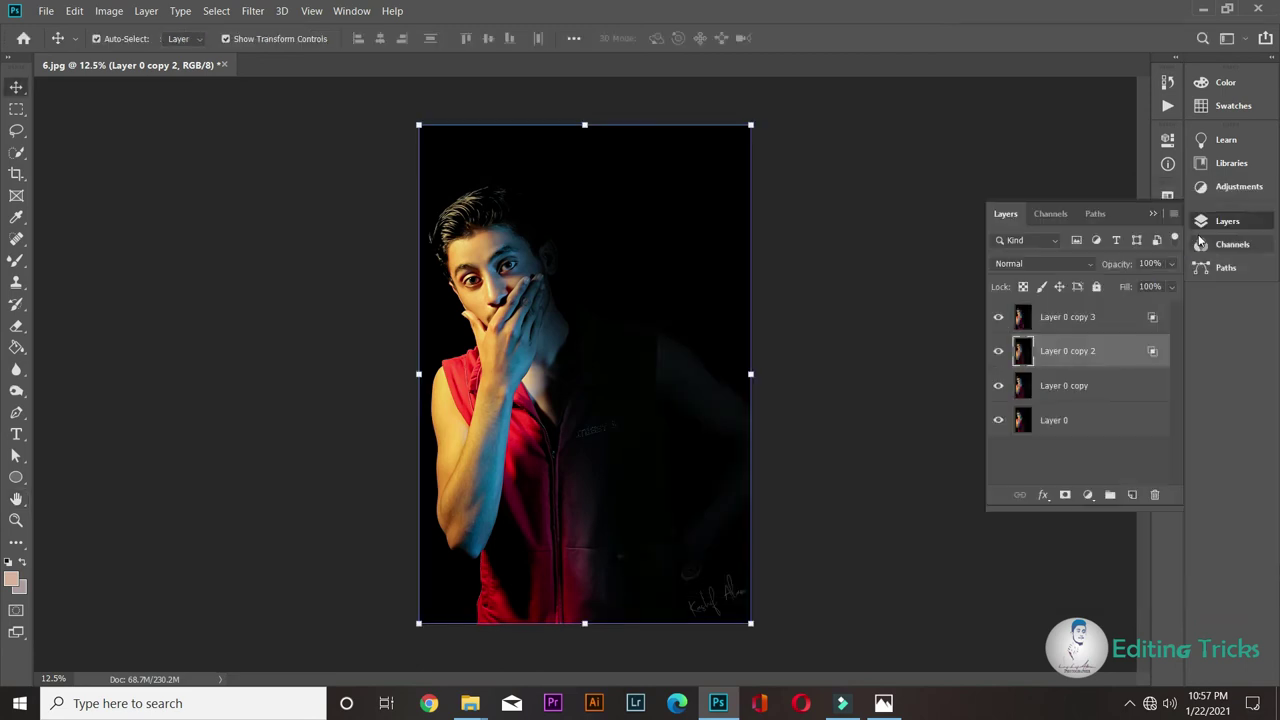
Uncheck the B channel in Layer 0 copy's Blending Options
right_click(1117, 390)
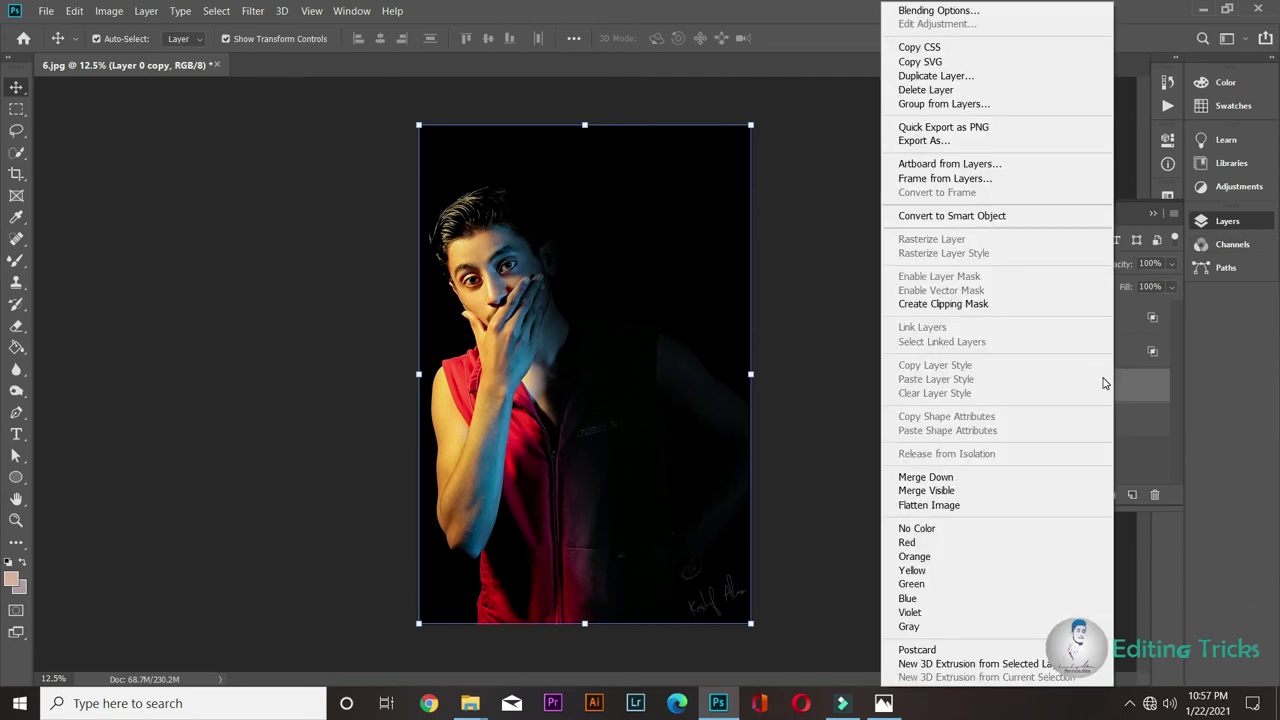
click(930, 12)
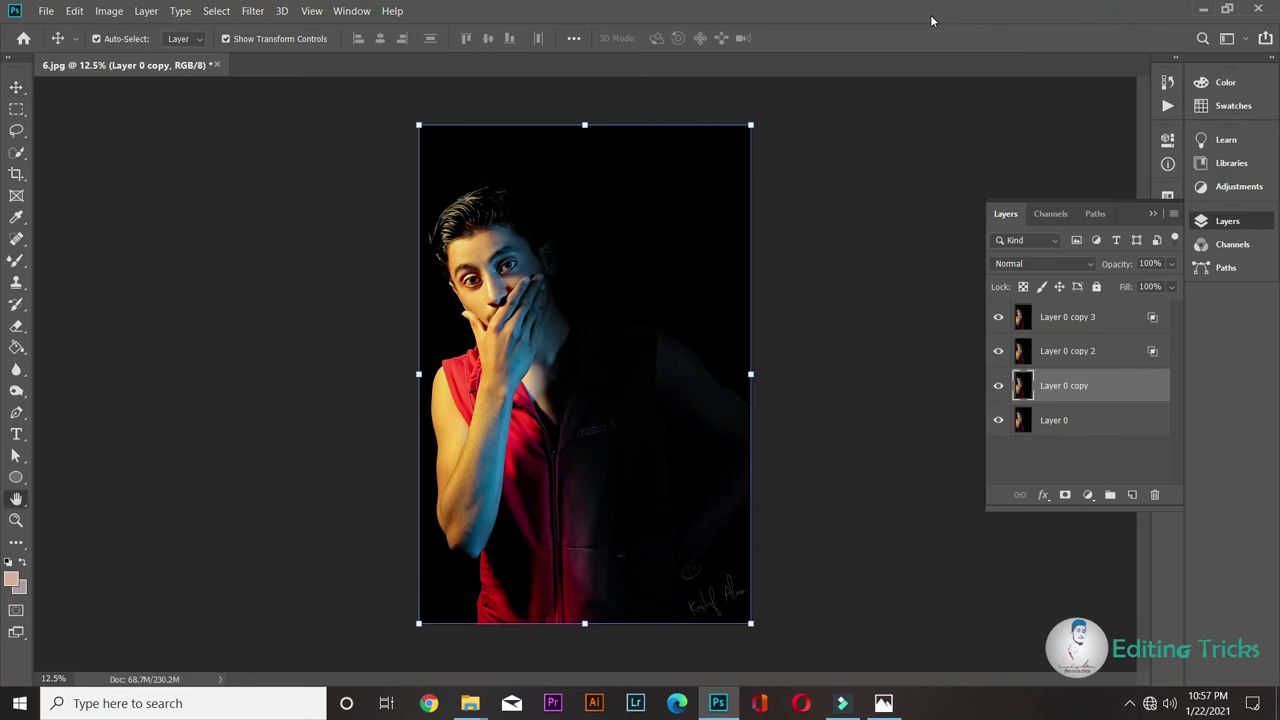
click(995, 340)
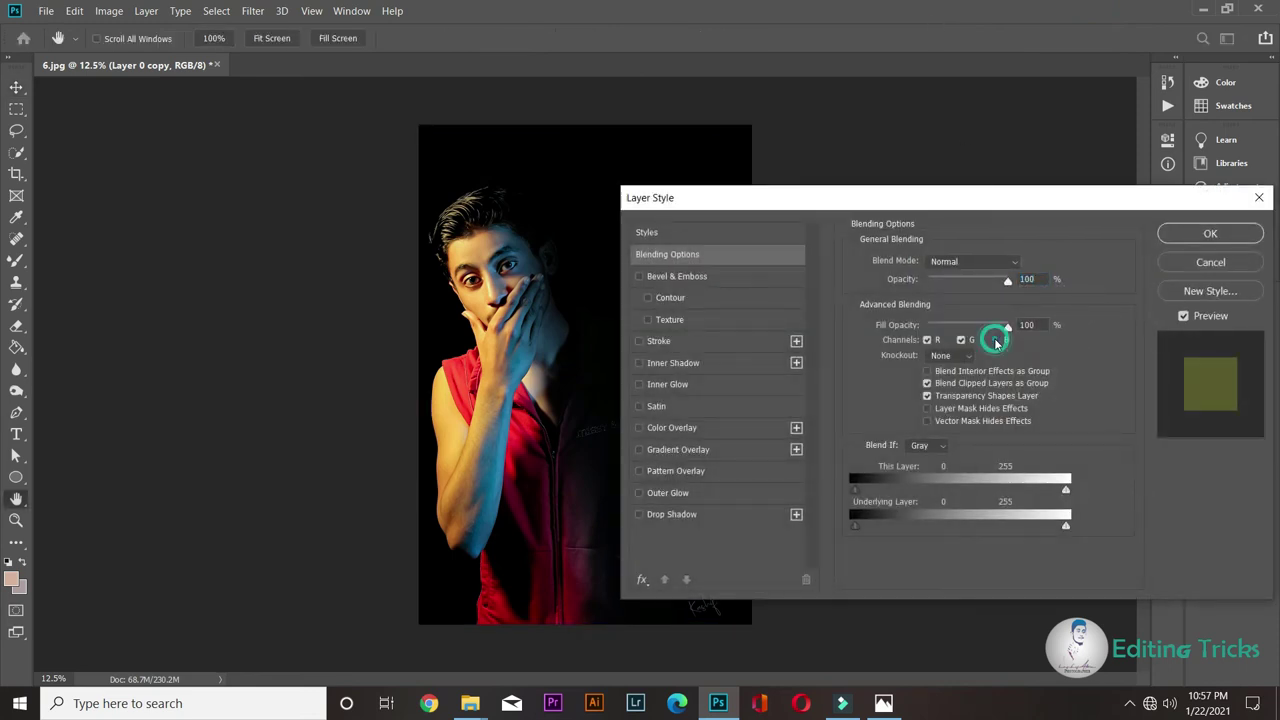
click(1204, 235)
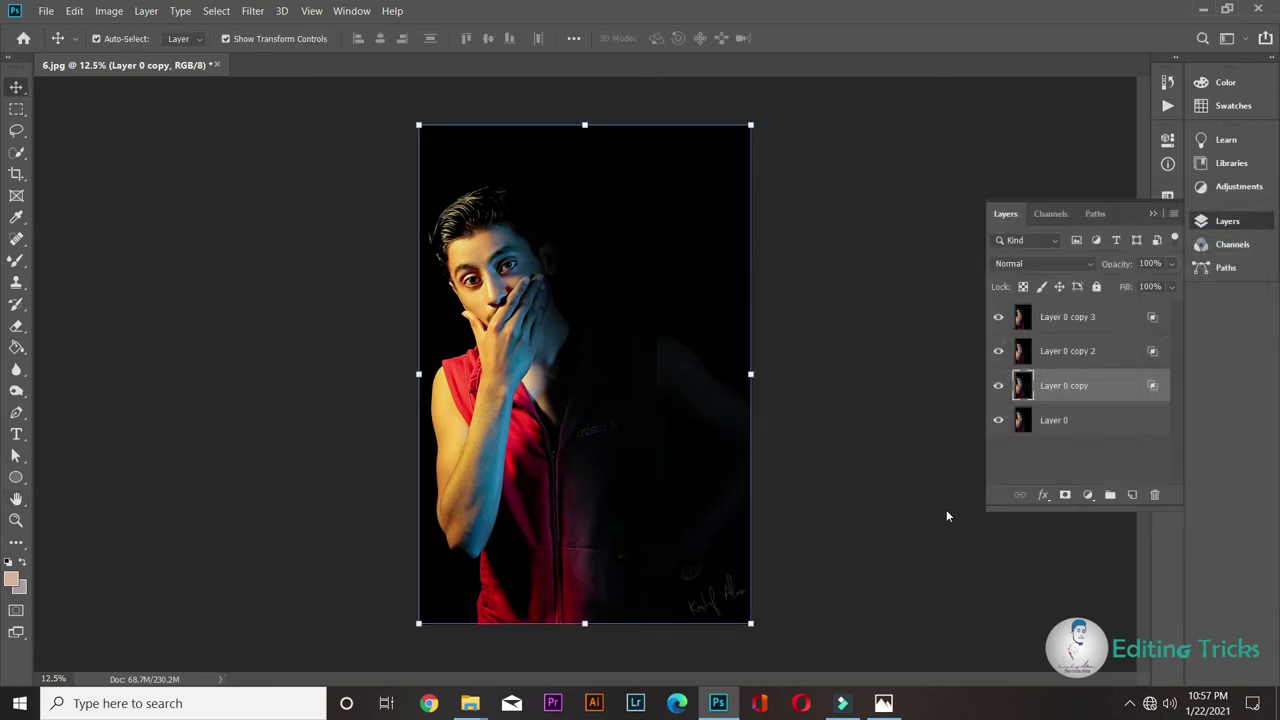
Nudge Layer 0 copy 3 and Layer 0 copy 2 slightly sideways with Shift+arrow keys
click(1082, 316)
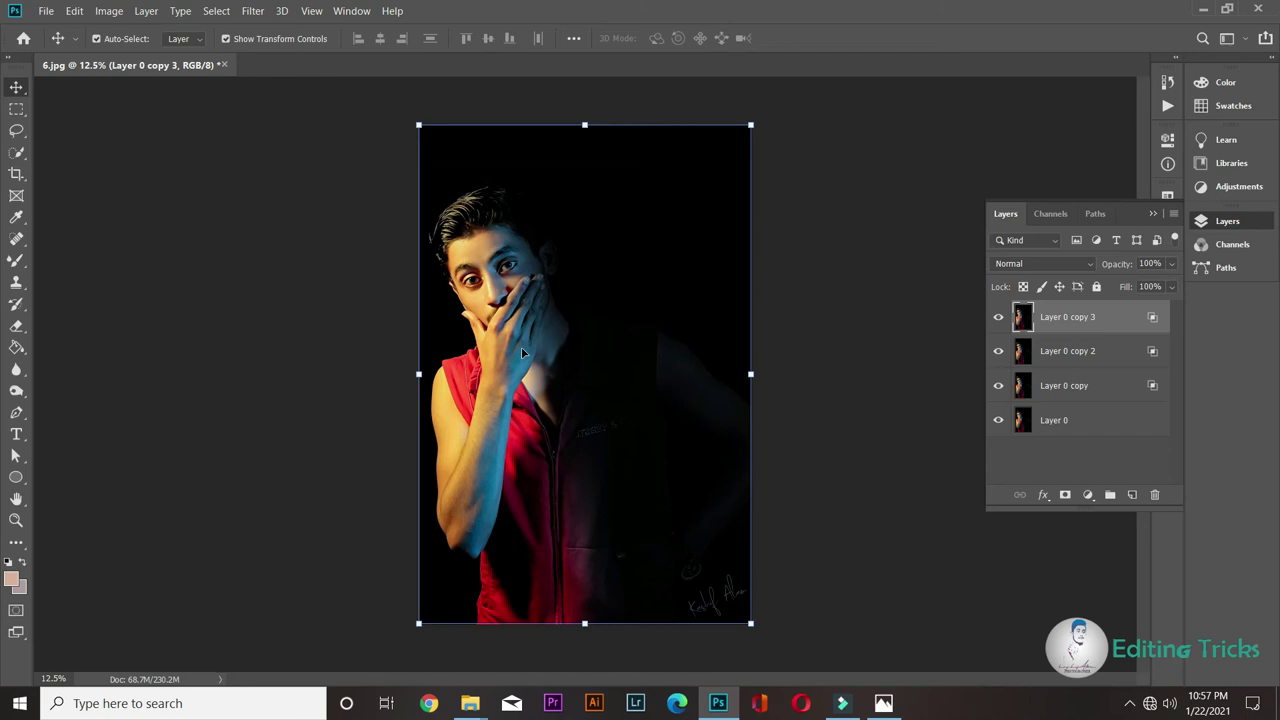
key(shift+Right)
key(shift+Right)
key(shift+Right)
key(shift+Left)
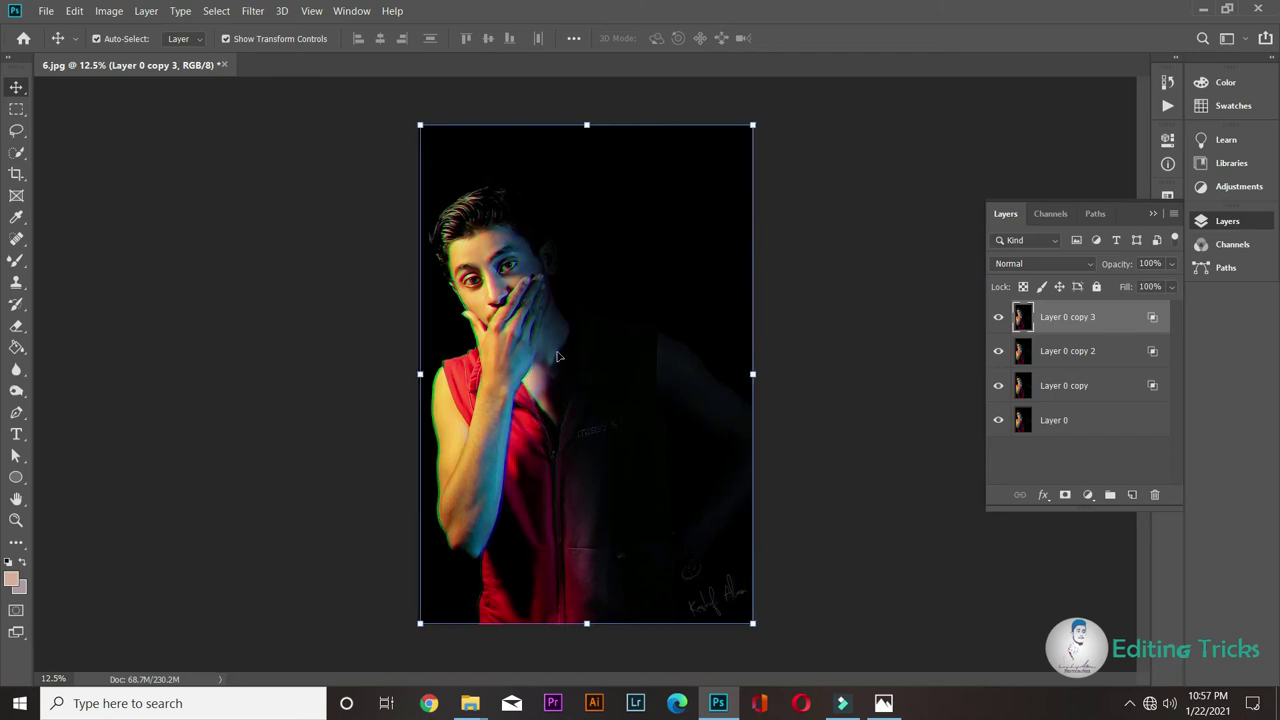
click(1075, 351)
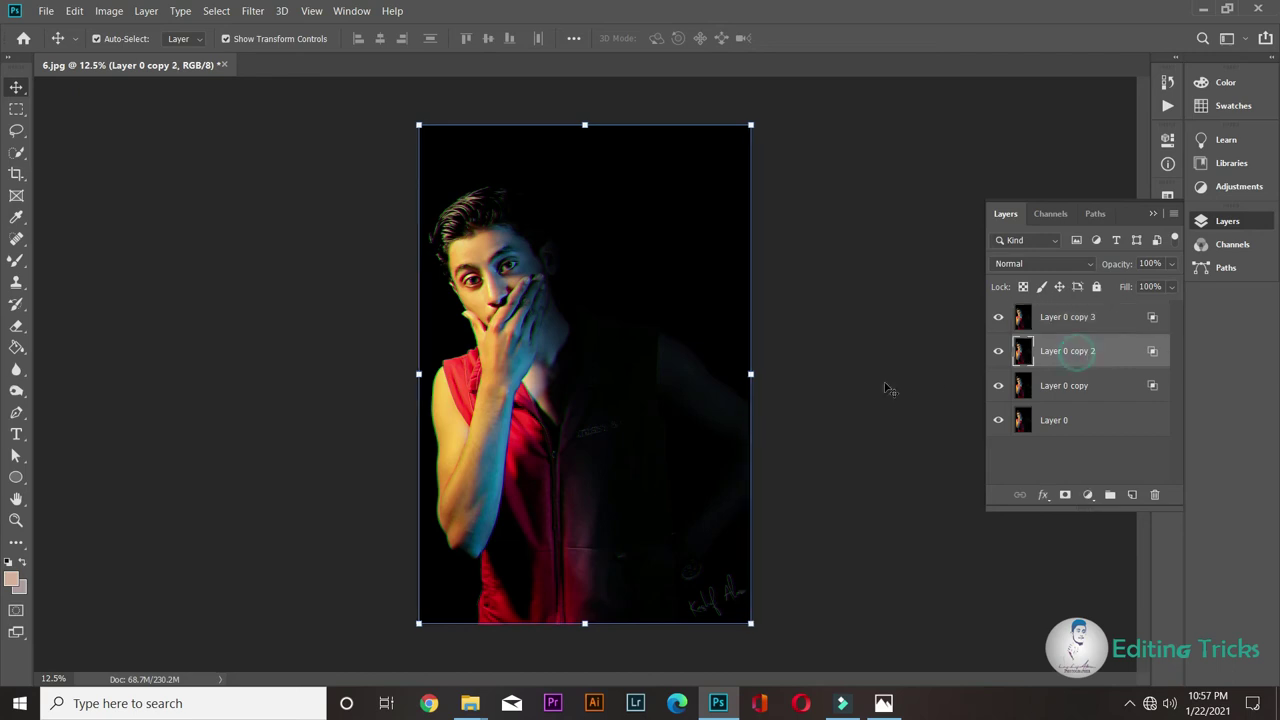
key(shift+Left)
key(shift+Left)
key(shift+Right)
key(shift+Left)
key(shift+Right)
Shift Layer 0 copy a few pixels right and Layer 0 copy 2 a few pixels further left
click(1070, 390)
key(shift+Right)
key(shift+Right)
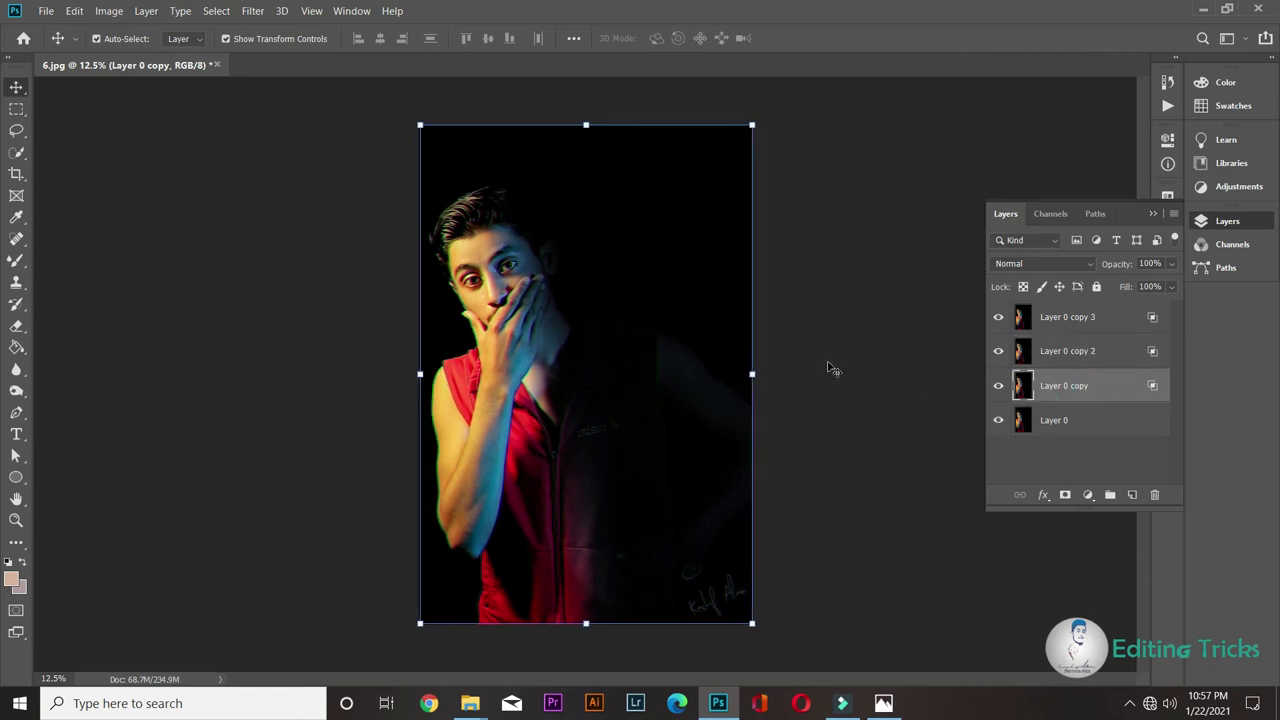
key(shift+Right)
key(shift+Right)
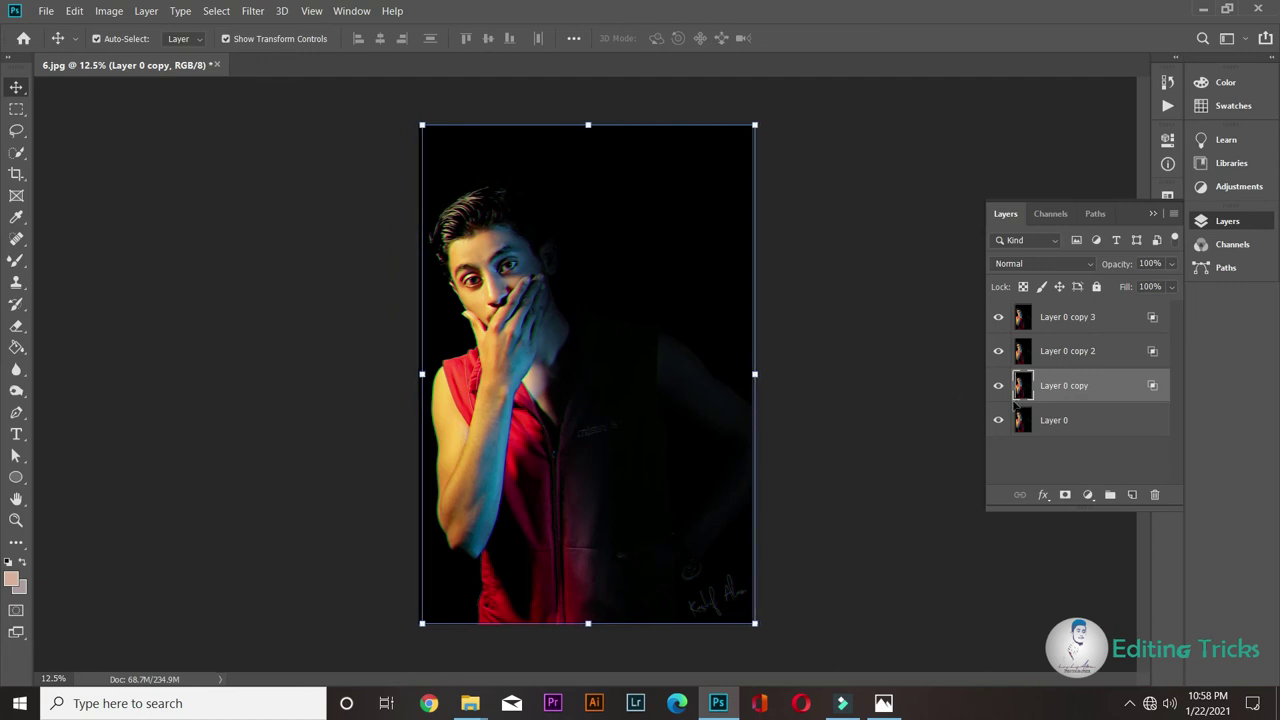
click(1068, 352)
key(Left)
key(Left)
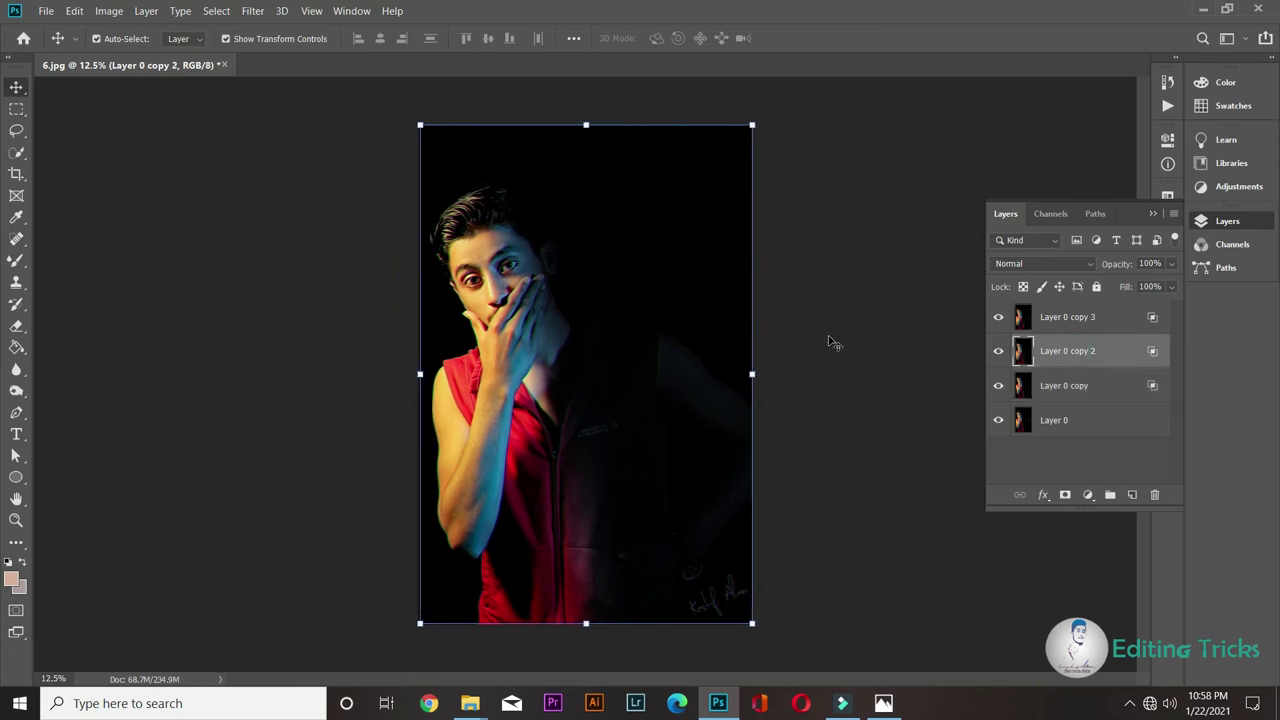
key(Left)
key(Left)
key(Left)
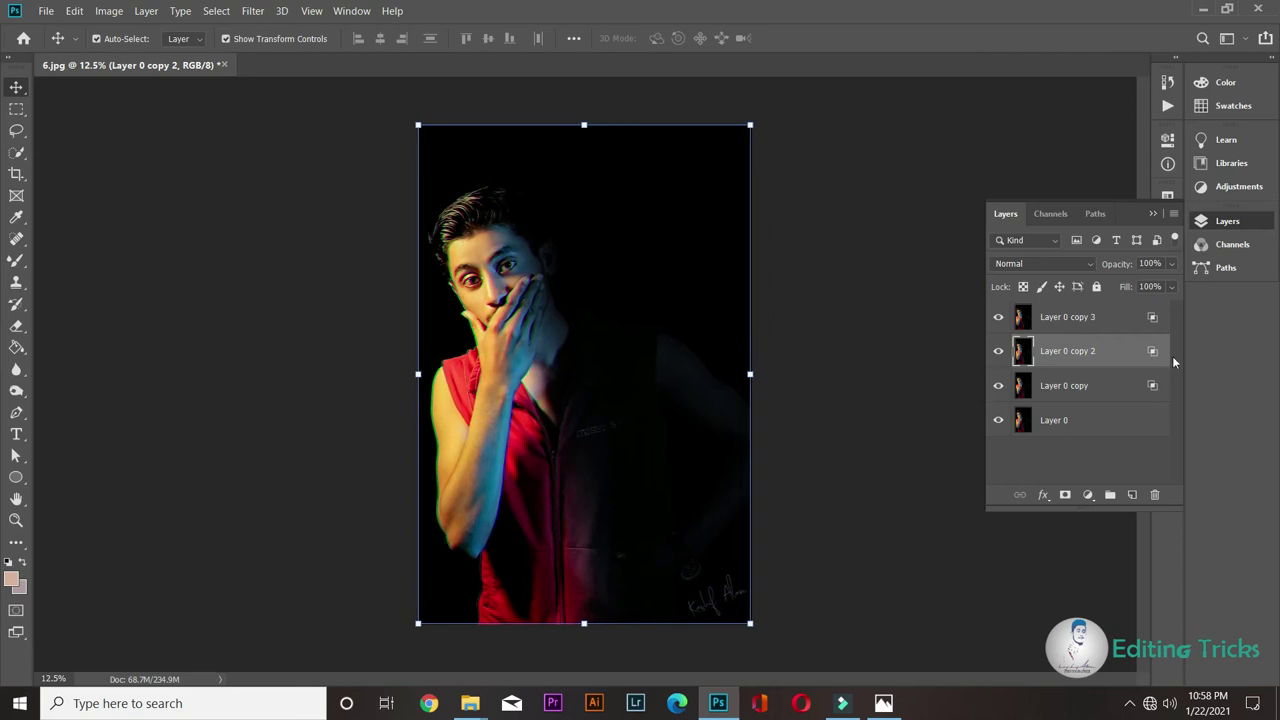
click(1098, 320)
key(Left)
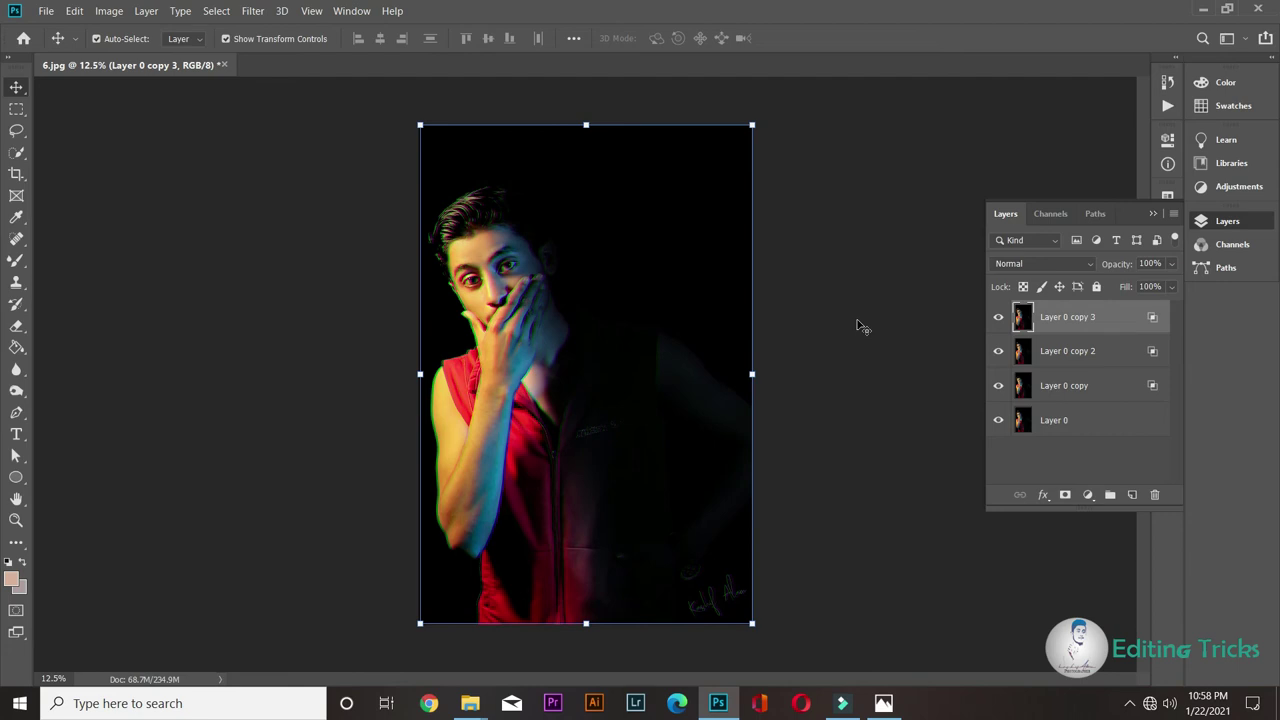
right_click(1073, 425)
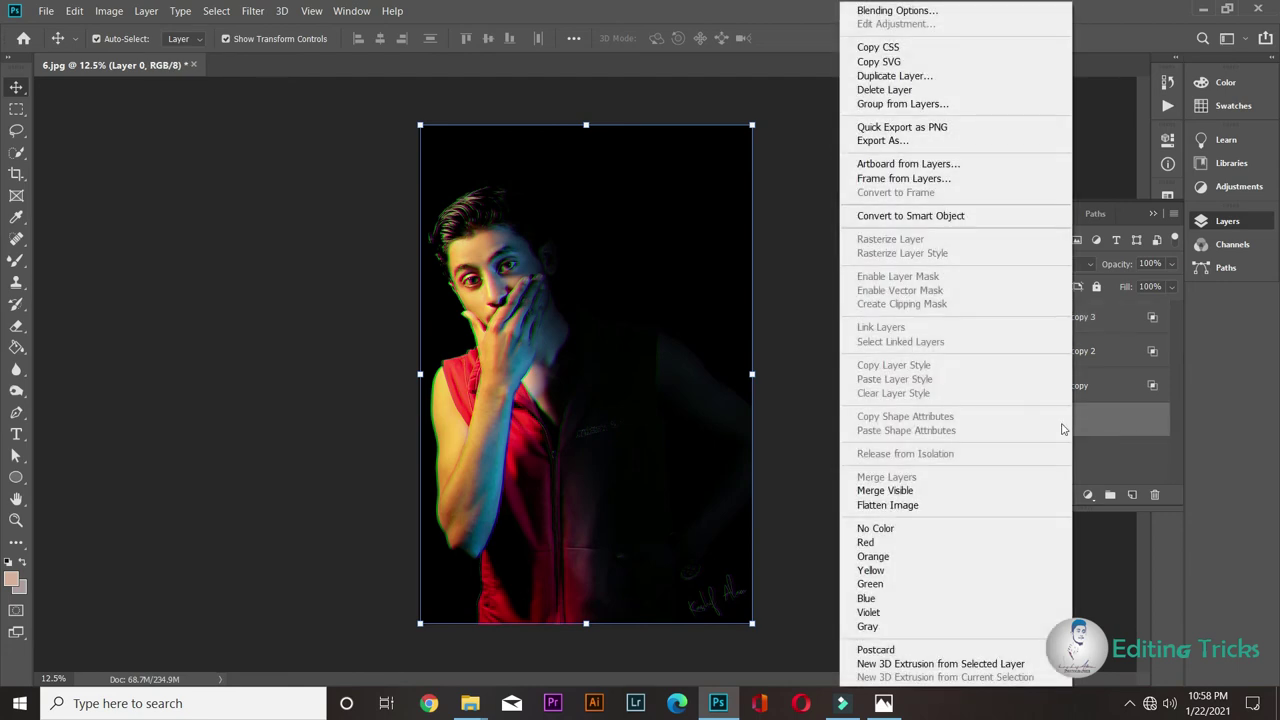
Merge Visible into one Layer 0, then zoom in and out to inspect the colour fringes
click(930, 491)
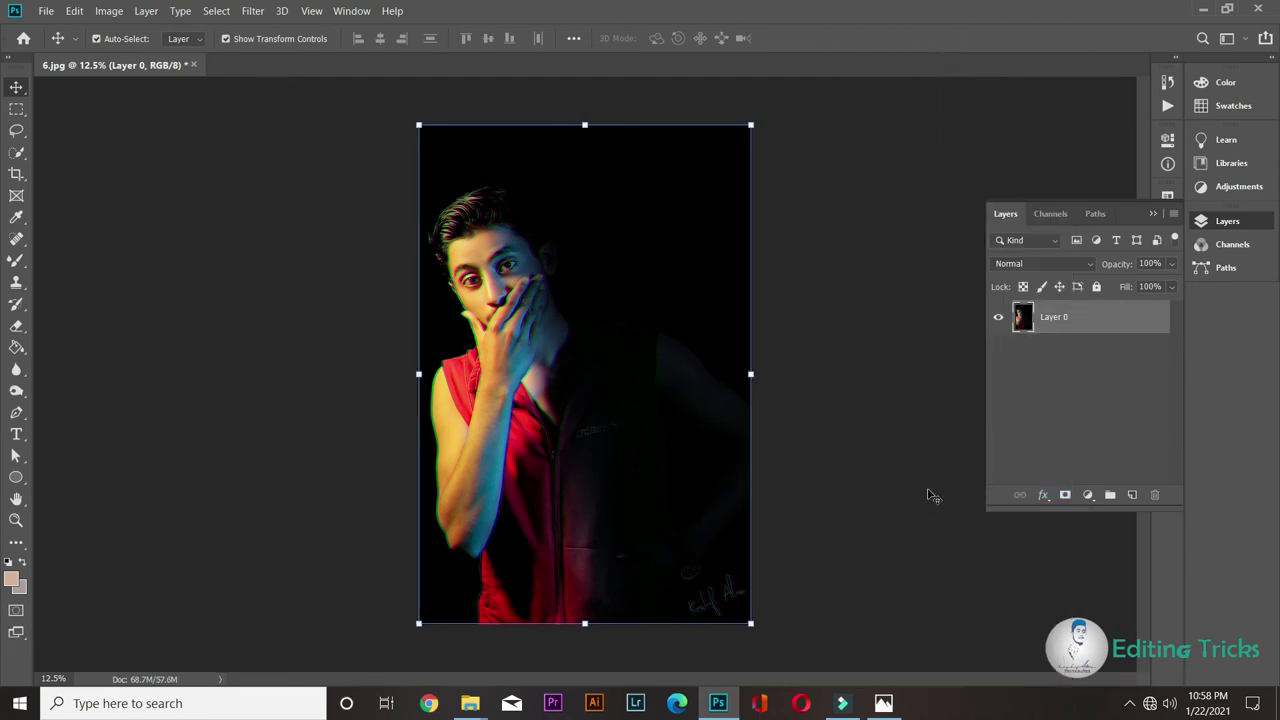
key(ctrl)
key(ctrl+plus)
key(ctrl+plus)
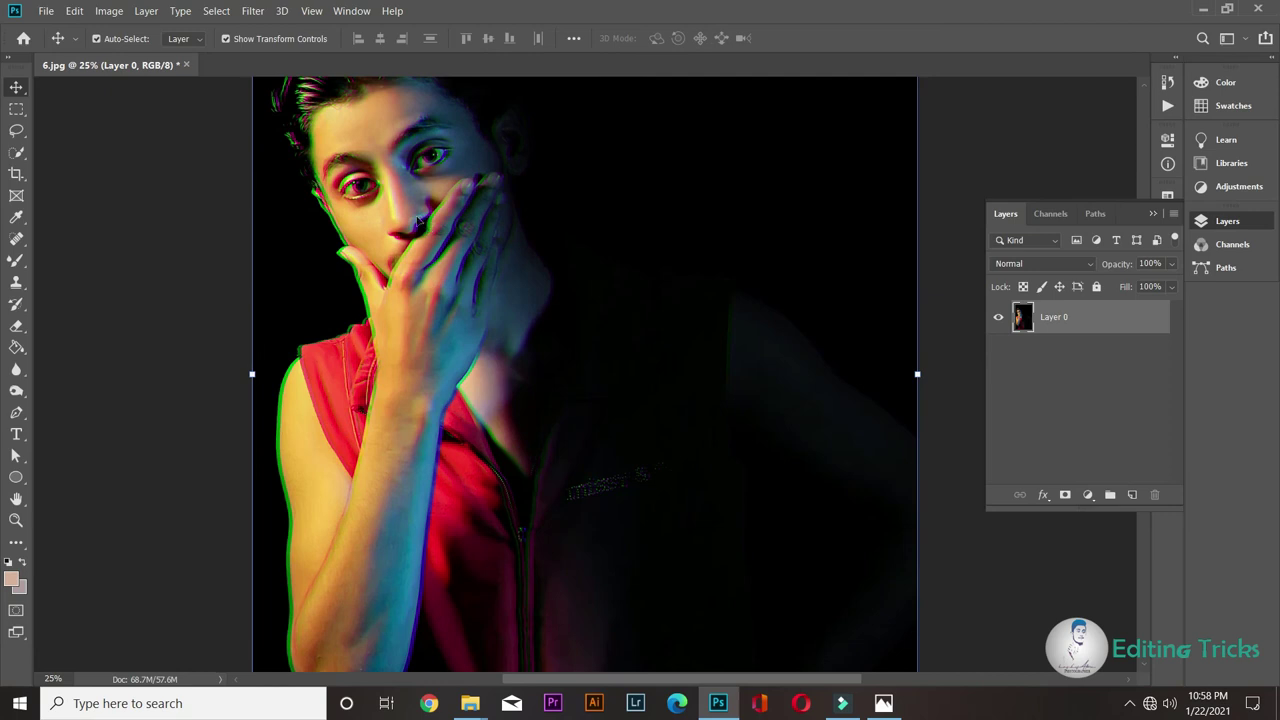
key(ctrl+minus)
key(ctrl+minus)
key(ctrl+minus)
key(ctrl+plus)
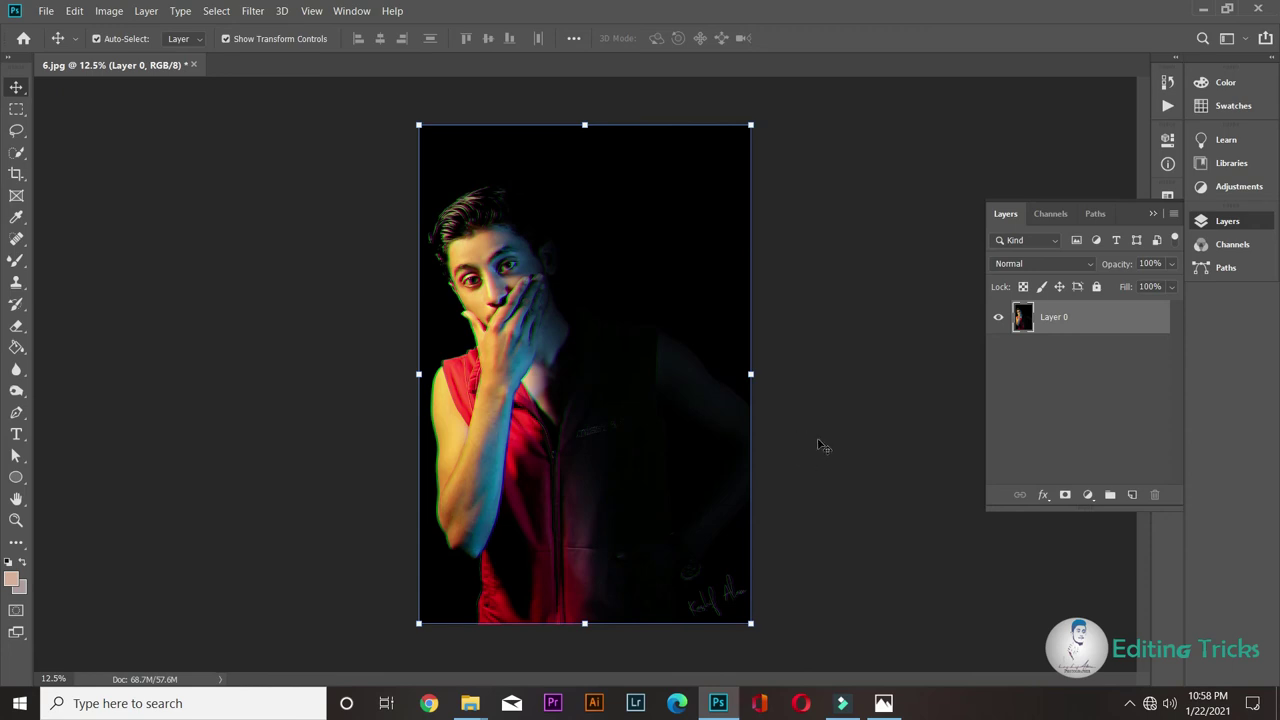
click(70, 11)
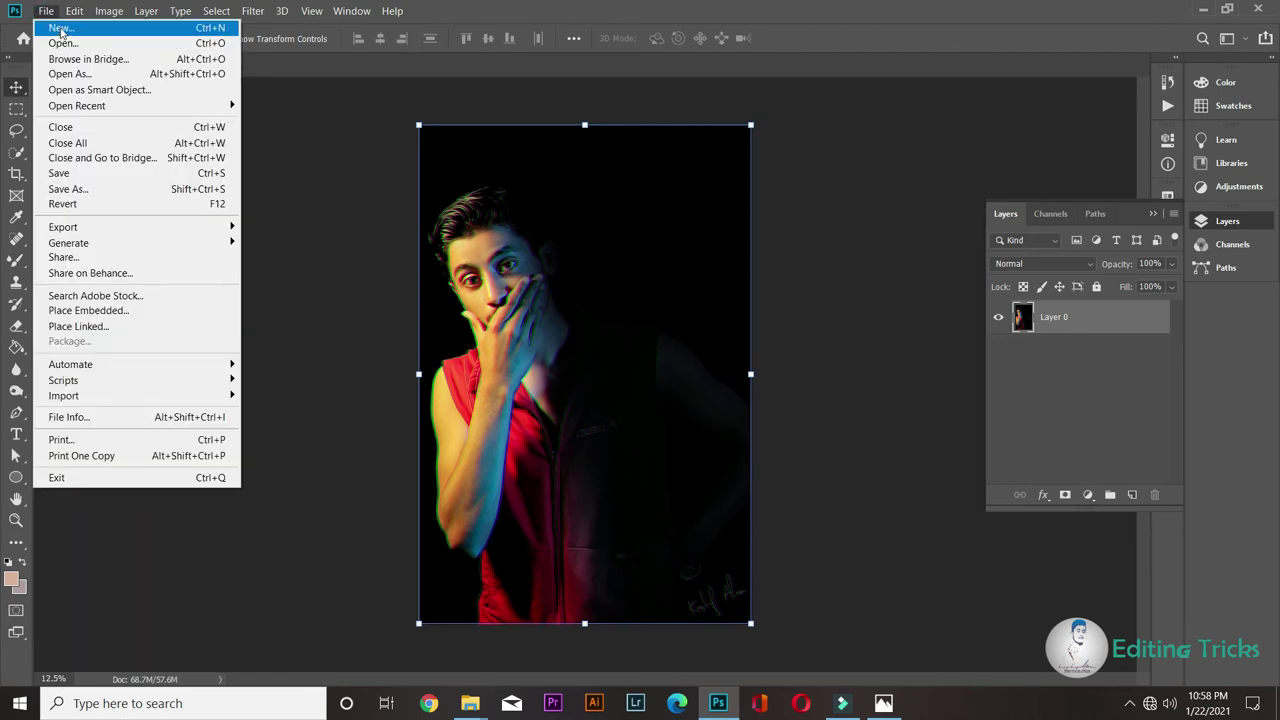
Create a new blank document and drag the whole glitched portrait from 6.jpg into it
click(60, 28)
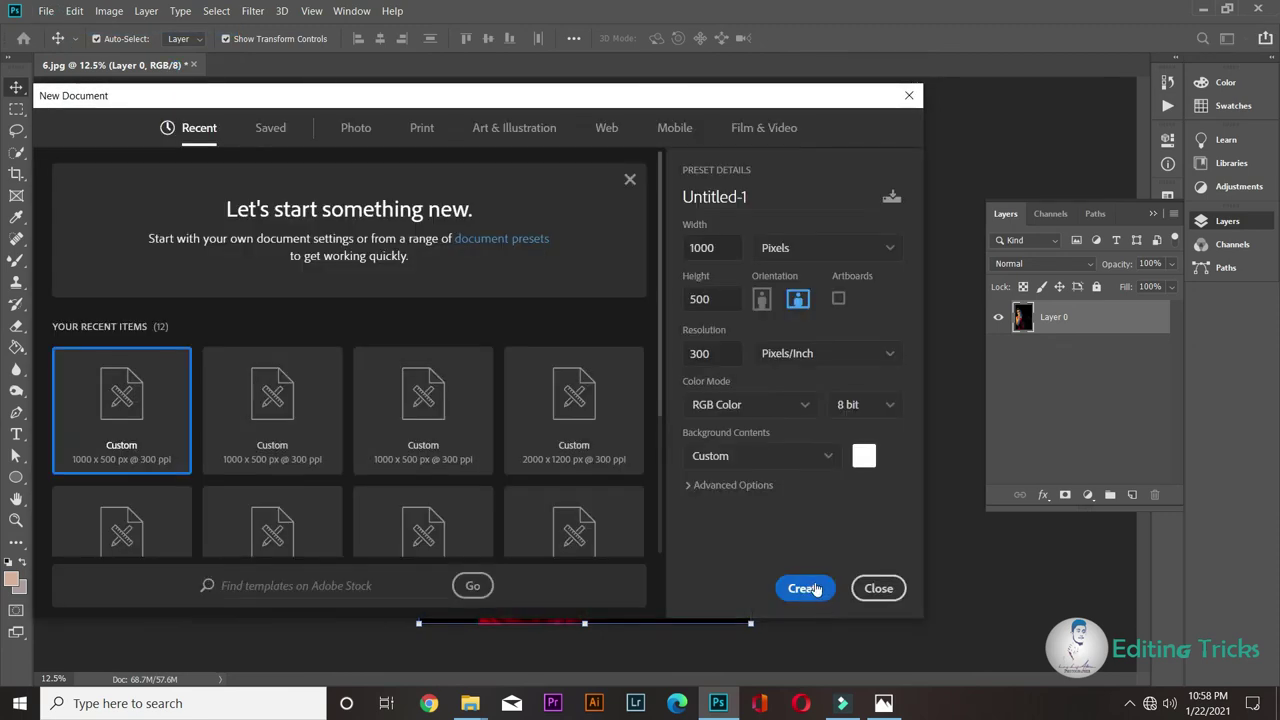
click(805, 588)
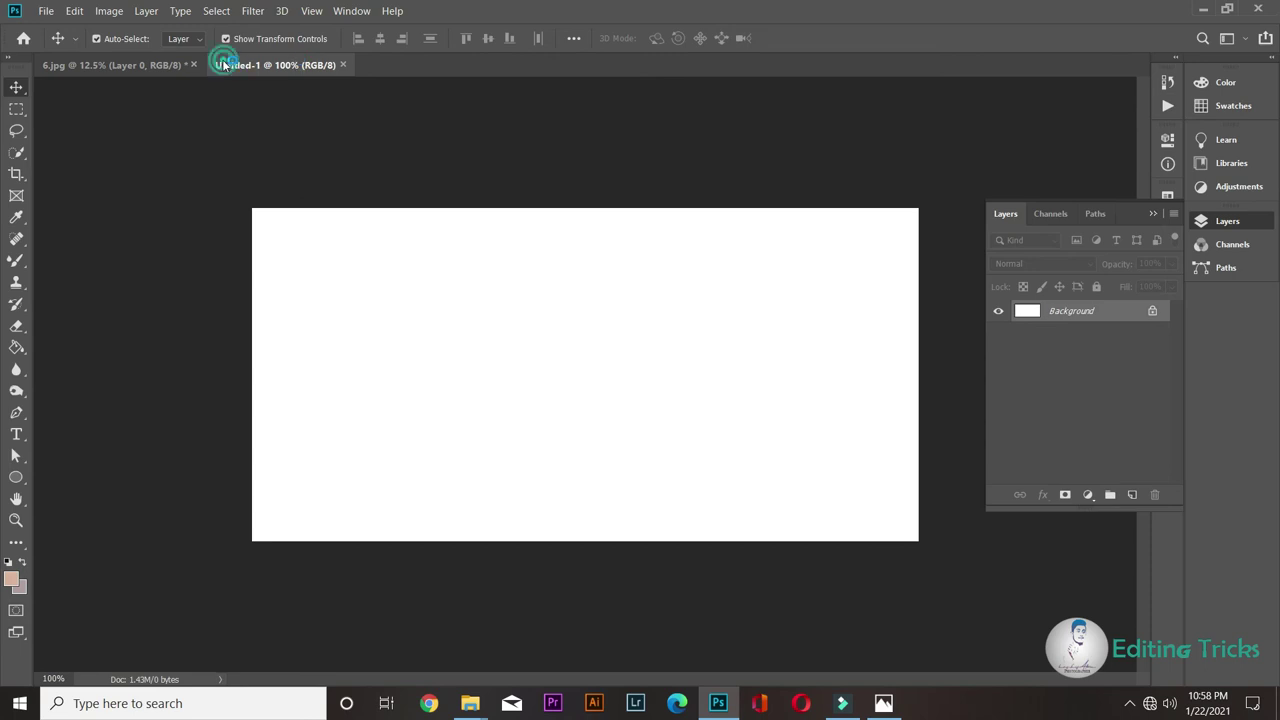
click(176, 64)
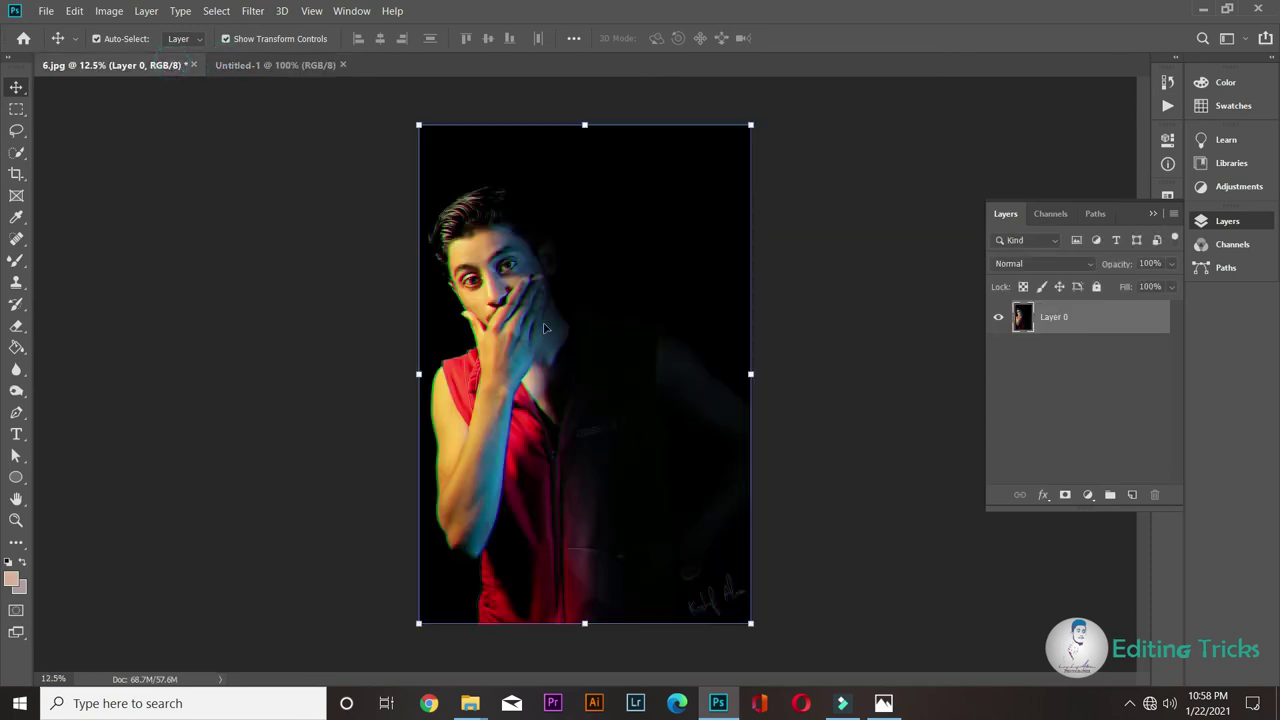
key(ctrl+a)
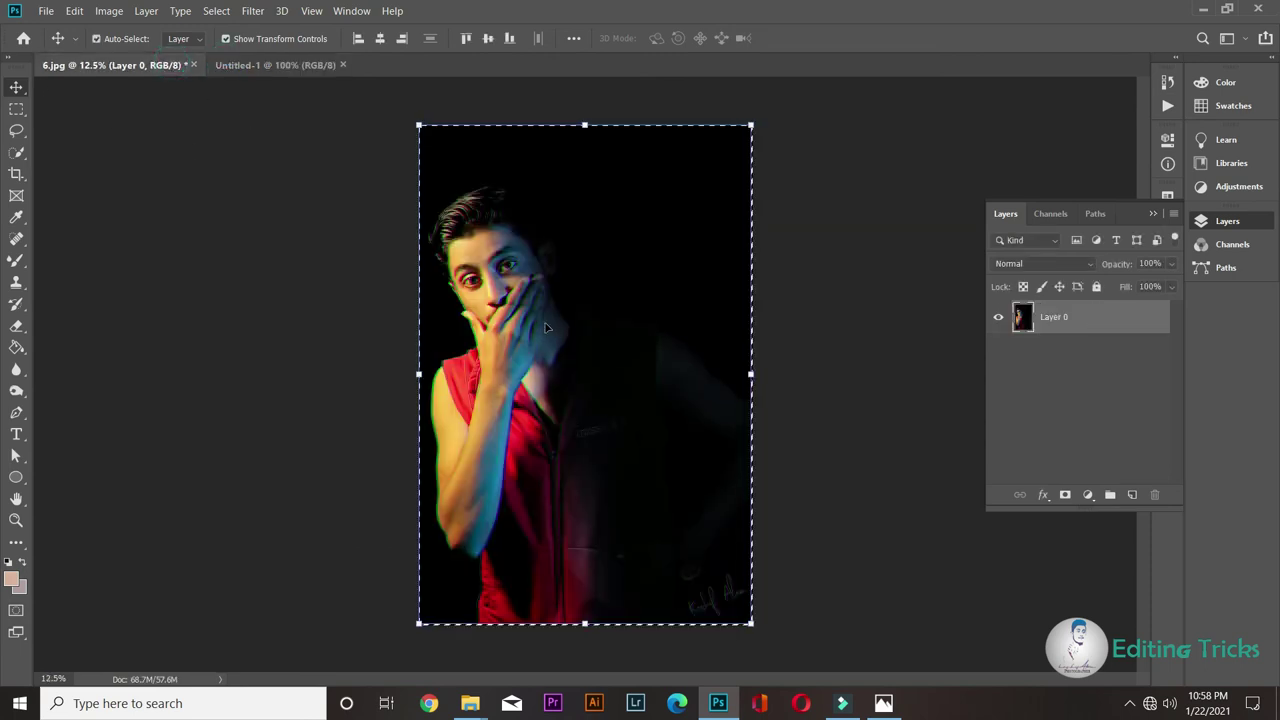
mouse_move(564, 369)
mouse_down()
mouse_move(296, 72)
mouse_move(494, 363)
mouse_up()
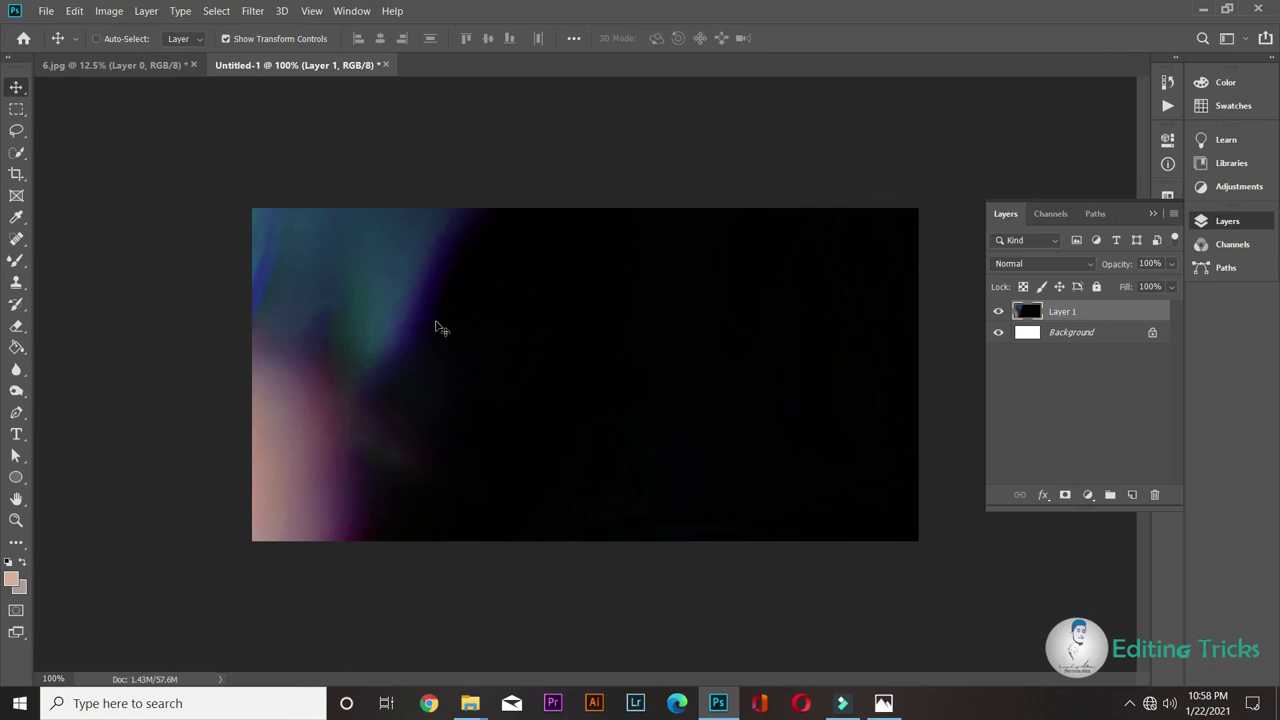
Free-transform the pasted portrait, shrinking it and moving it onto the white canvas
key(ctrl+minus)
key(ctrl+minus)
key(ctrl+t)
key(ctrl+minus)
key(ctrl+minus)
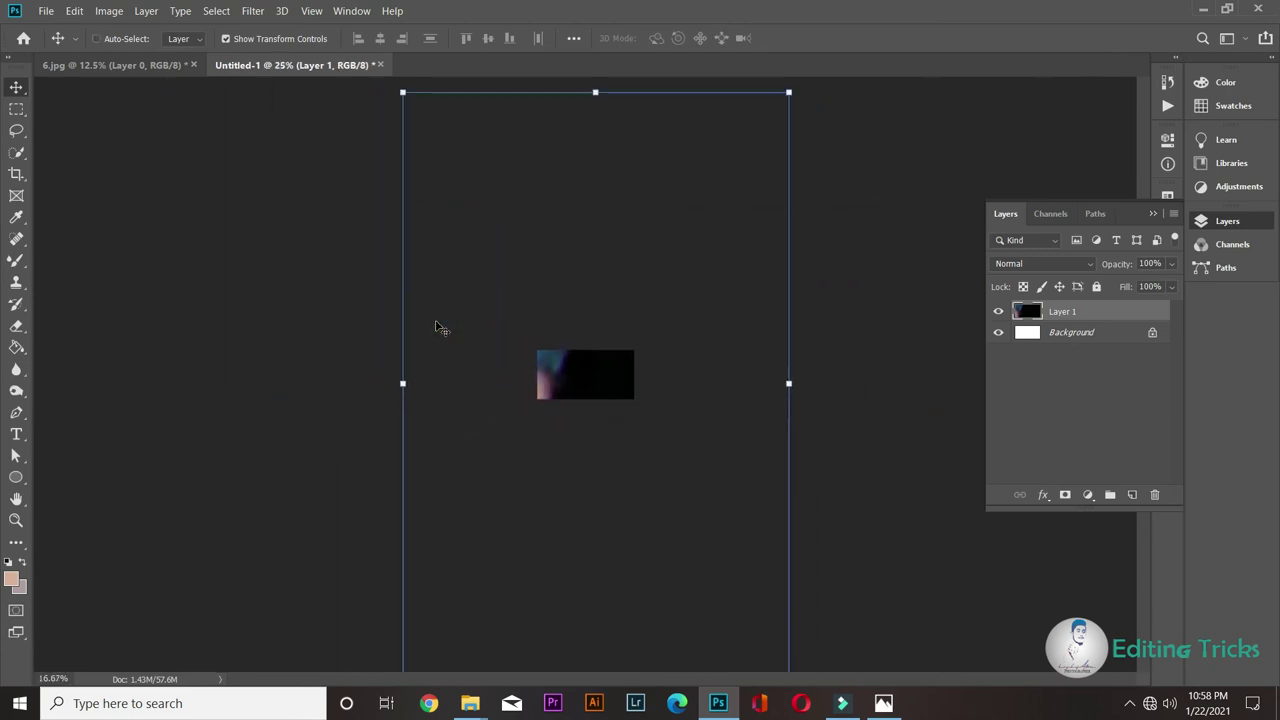
drag(427, 130, 681, 517)
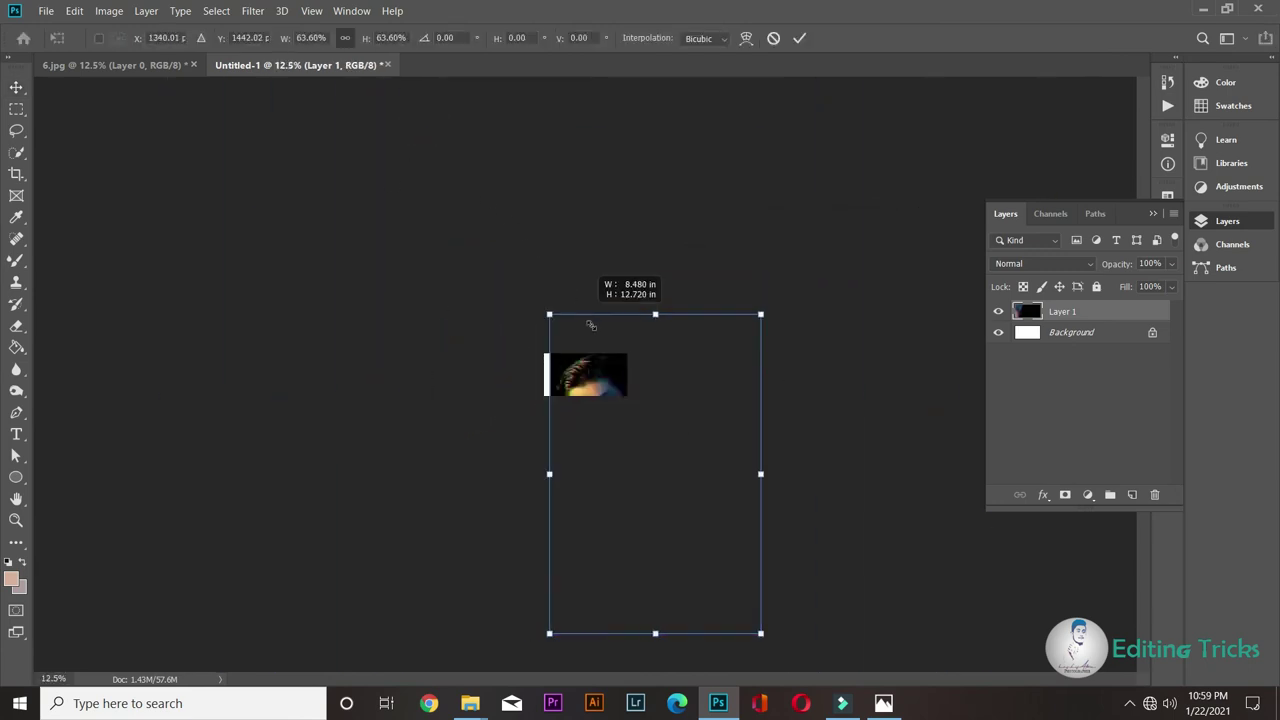
drag(722, 570, 590, 385)
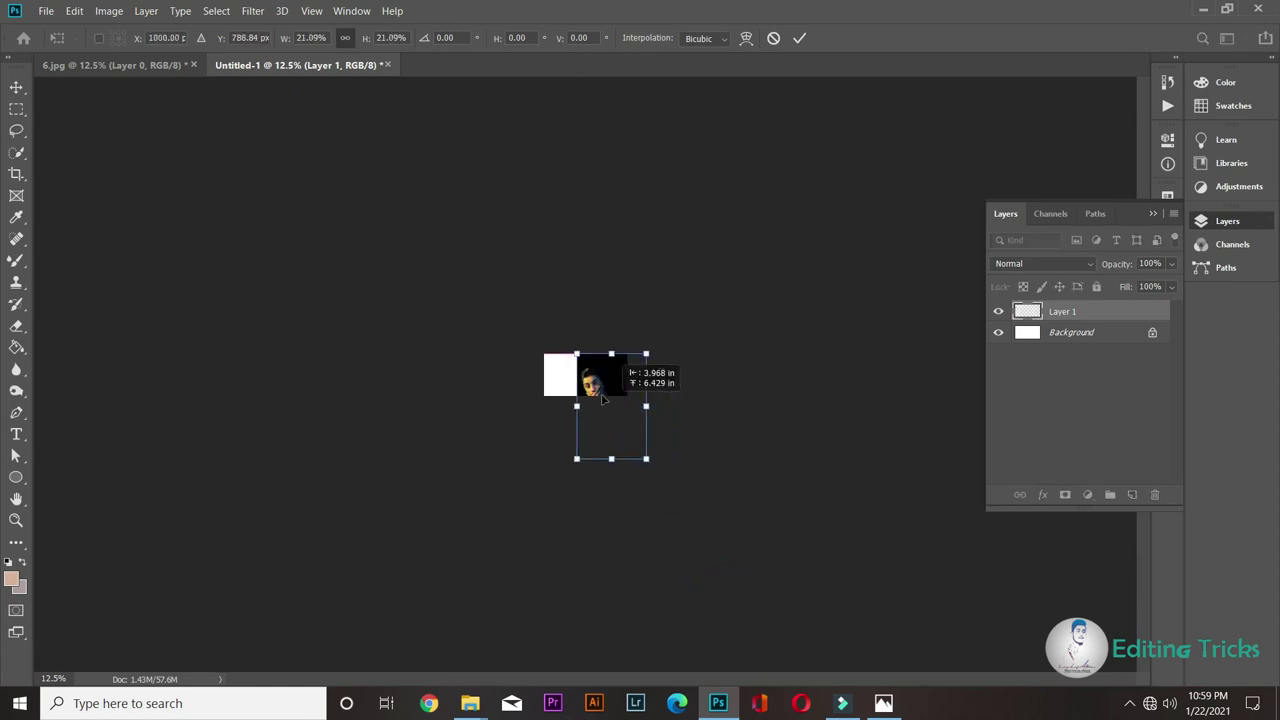
drag(623, 443, 590, 392)
Fine-tune the portrait to 9.33% scale, centred between white margins, and commit the transform
key(ctrl+plus)
key(ctrl+plus)
drag(545, 365, 617, 440)
drag(663, 492, 639, 455)
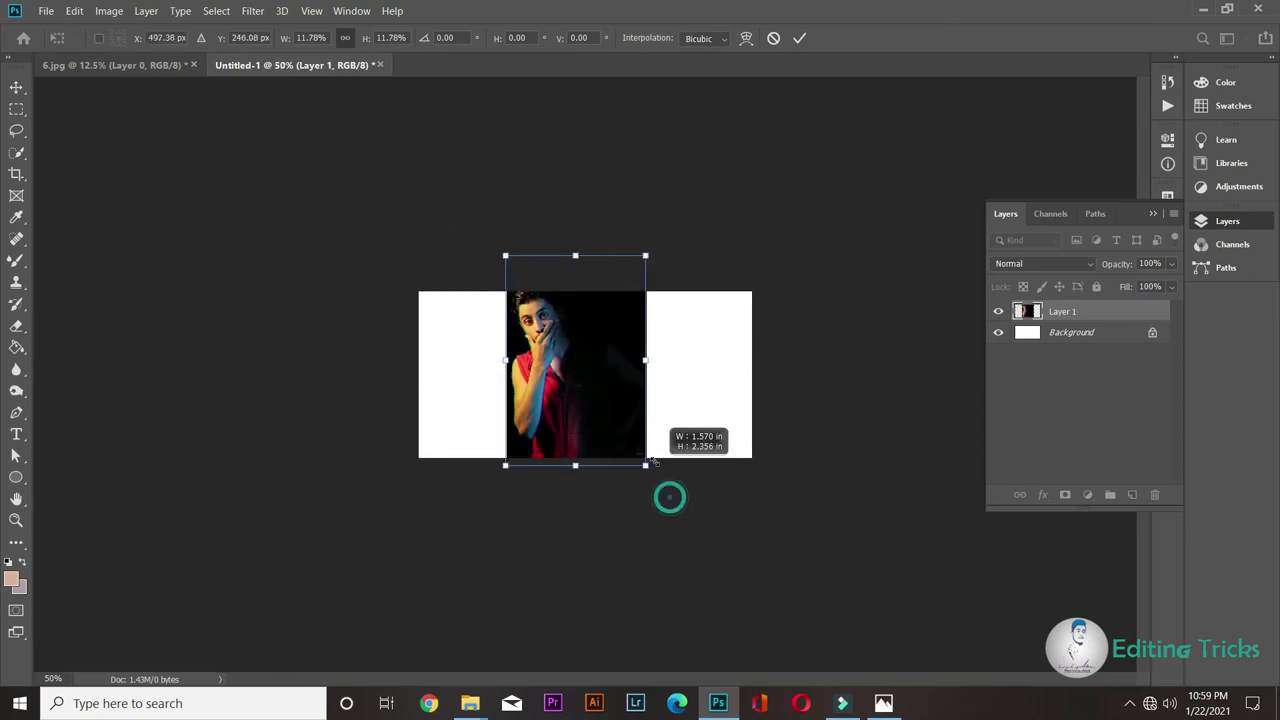
drag(594, 390, 607, 410)
drag(651, 476, 642, 458)
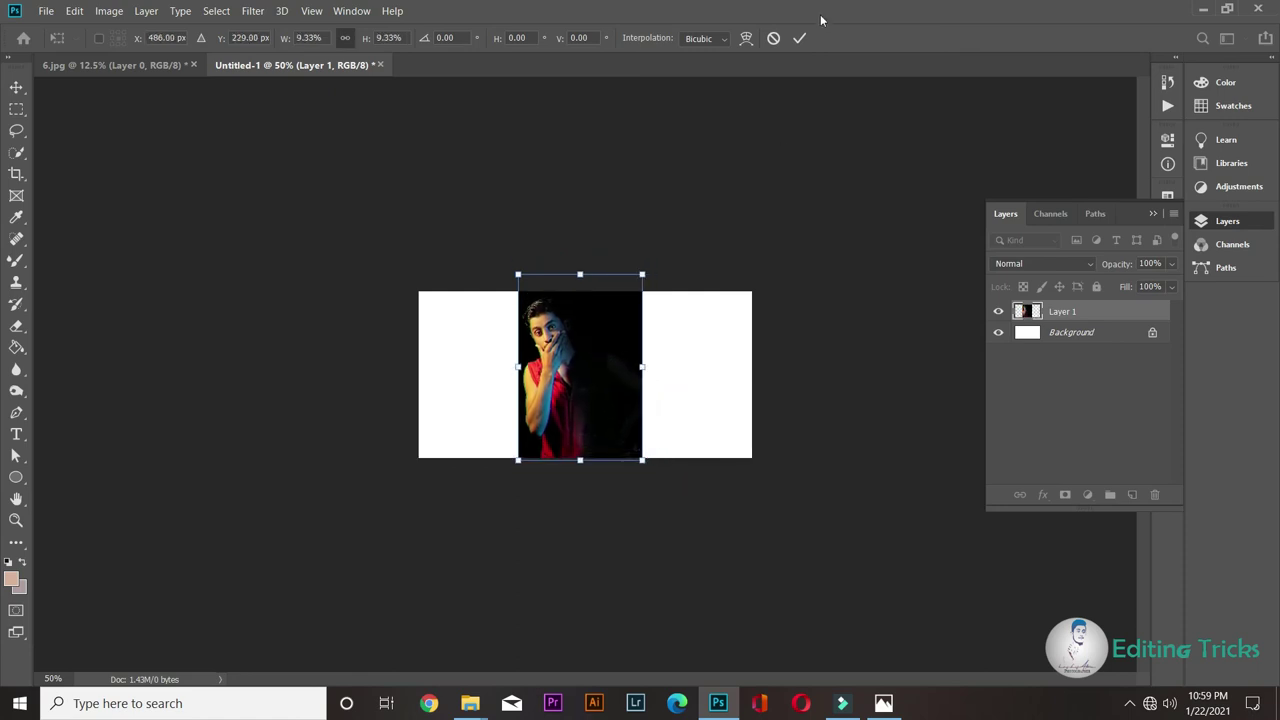
click(799, 38)
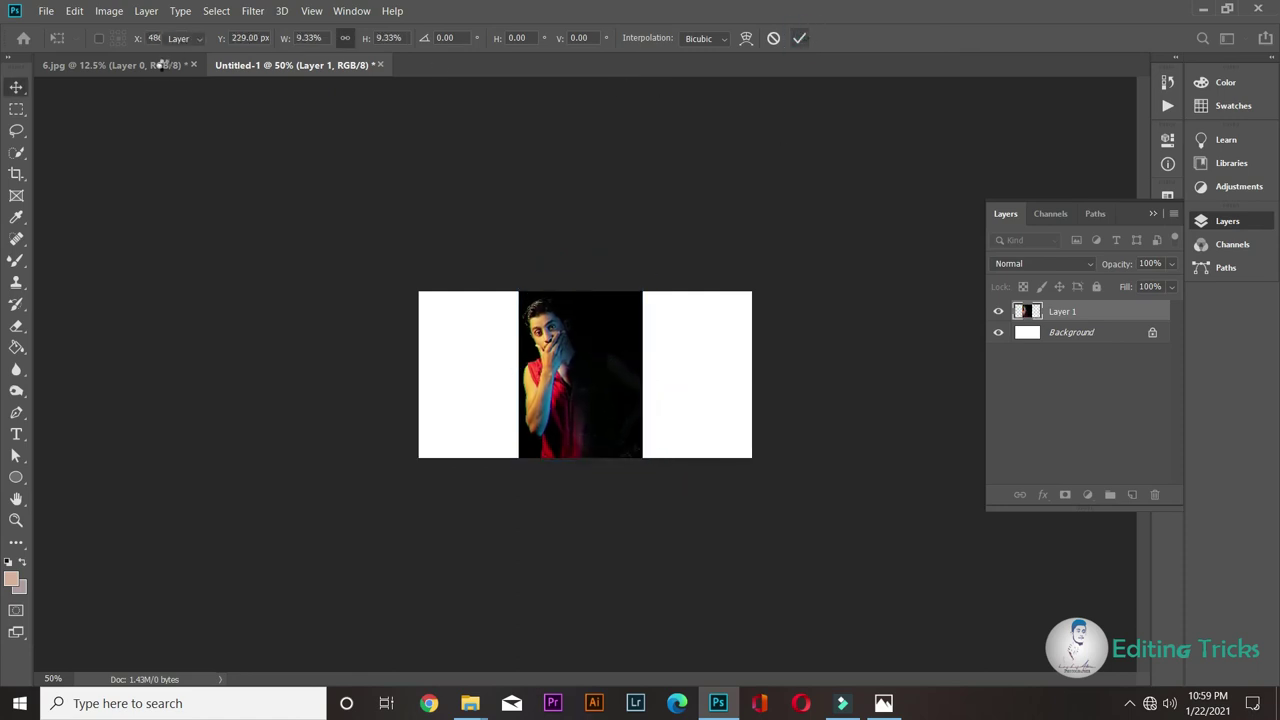
click(164, 65)
Drag a second copy of the 6.jpg portrait into Untitled-1
click(253, 64)
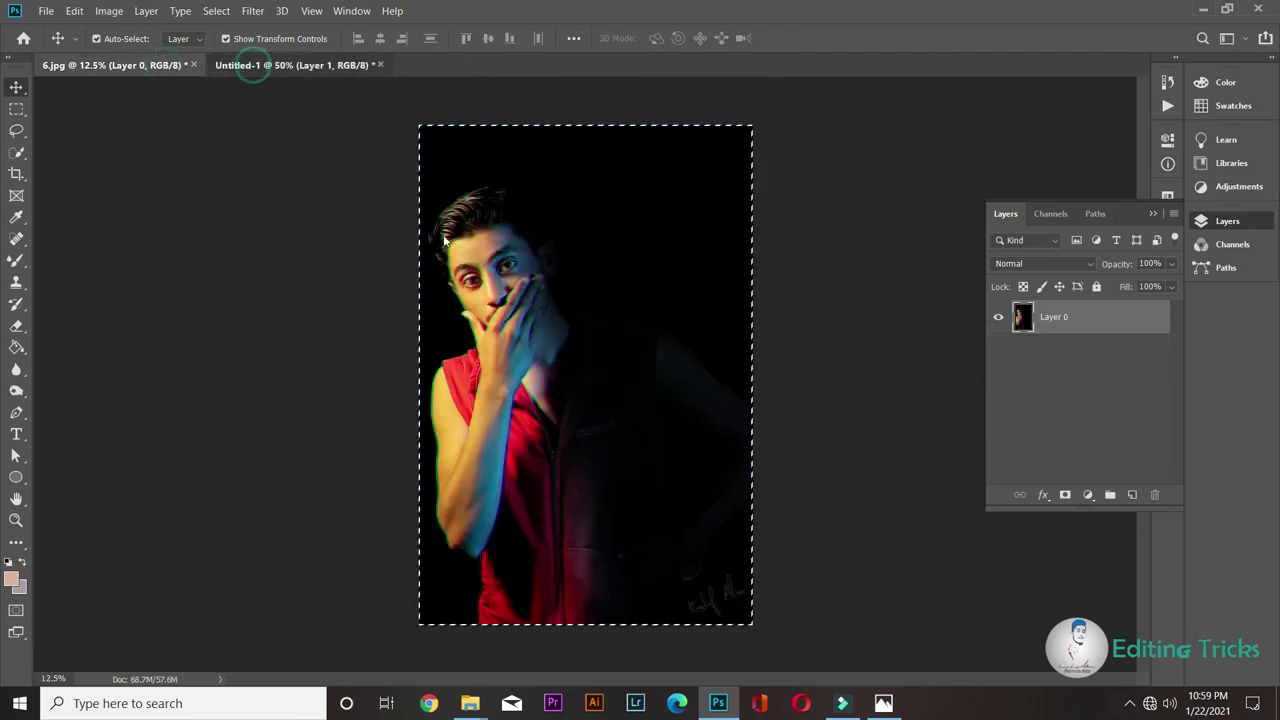
click(148, 70)
mouse_move(490, 268)
mouse_down()
mouse_move(320, 67)
mouse_move(722, 385)
mouse_up()
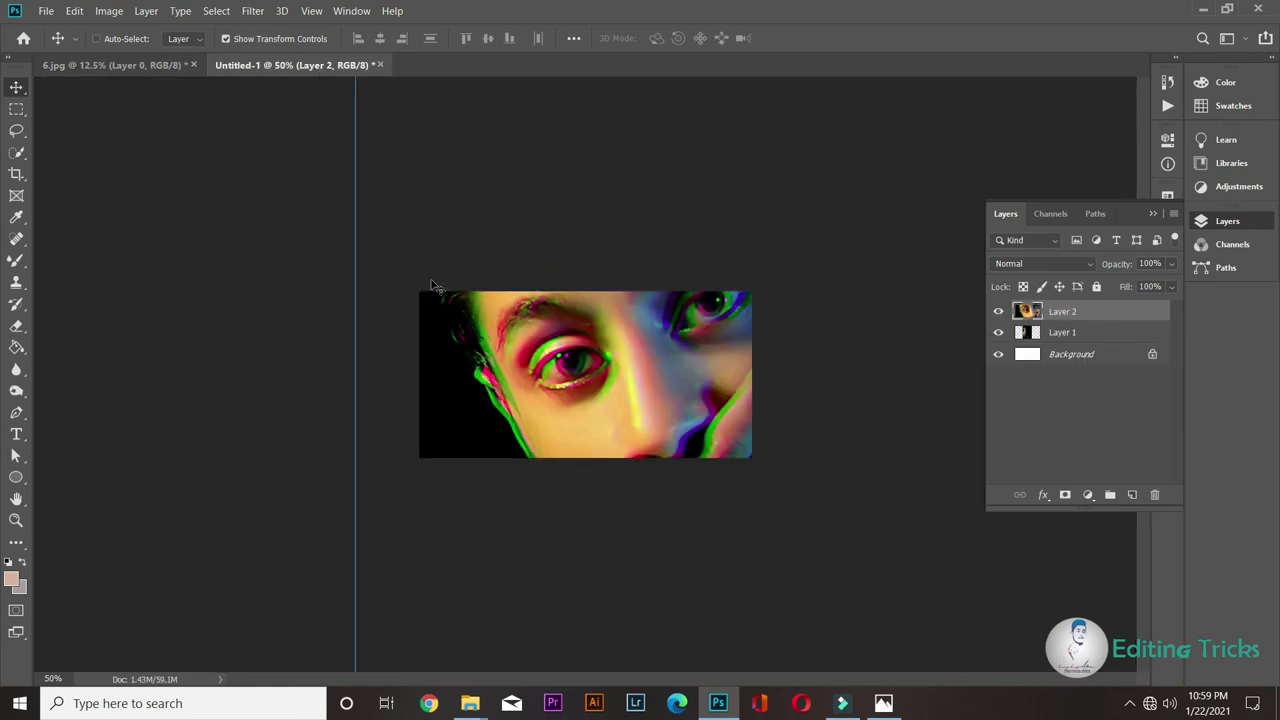
key(ctrl+minus)
key(ctrl+minus)
key(ctrl+minus)
key(ctrl+minus)
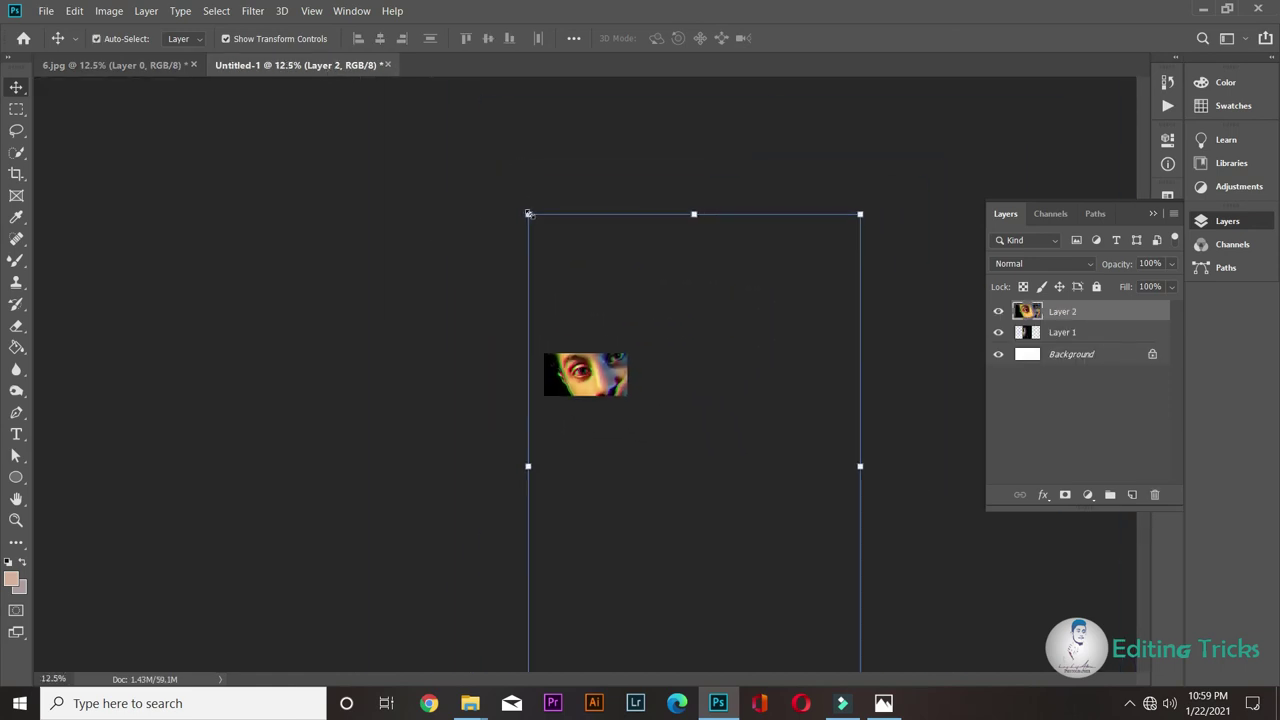
Scale the second copy to about 20% and place it over the canvas's right side
drag(529, 214, 668, 422)
drag(737, 494, 637, 387)
key(ctrl+plus)
drag(551, 289, 677, 473)
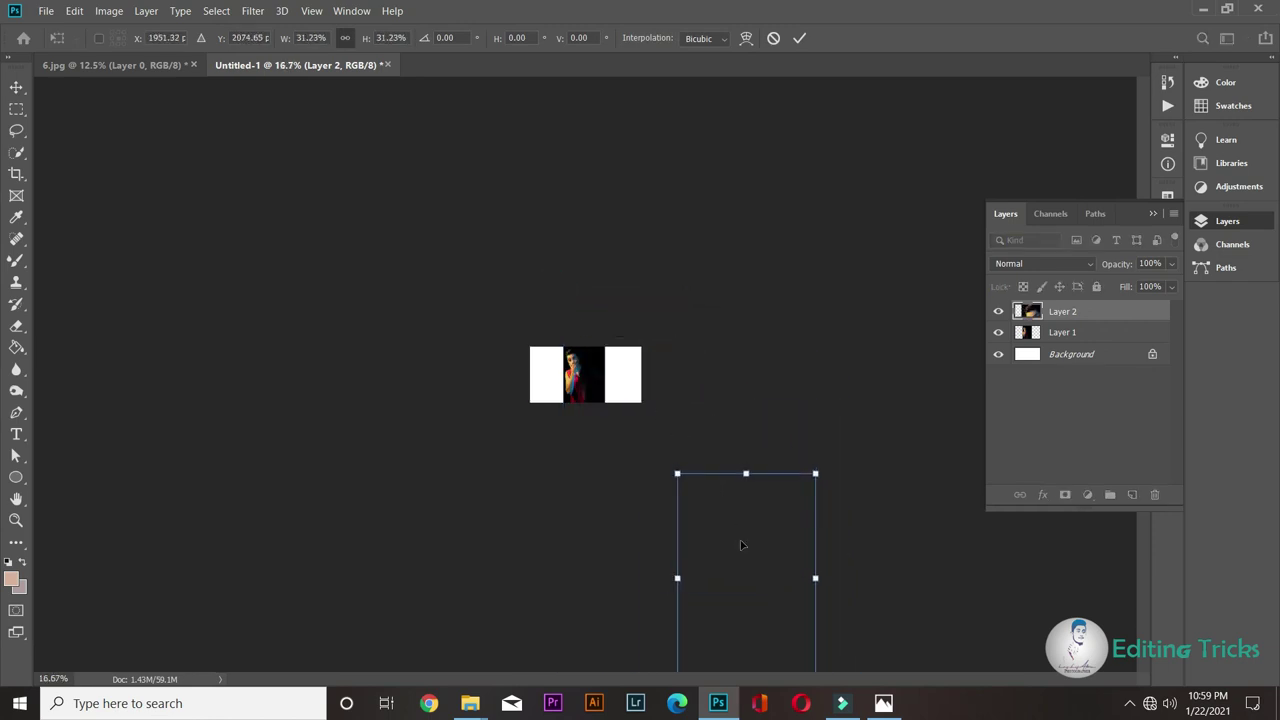
drag(741, 545, 652, 386)
drag(586, 314, 636, 385)
drag(669, 446, 629, 403)
scroll(629, 403, up, 1)
scroll(629, 383, up, 1)
drag(605, 297, 592, 282)
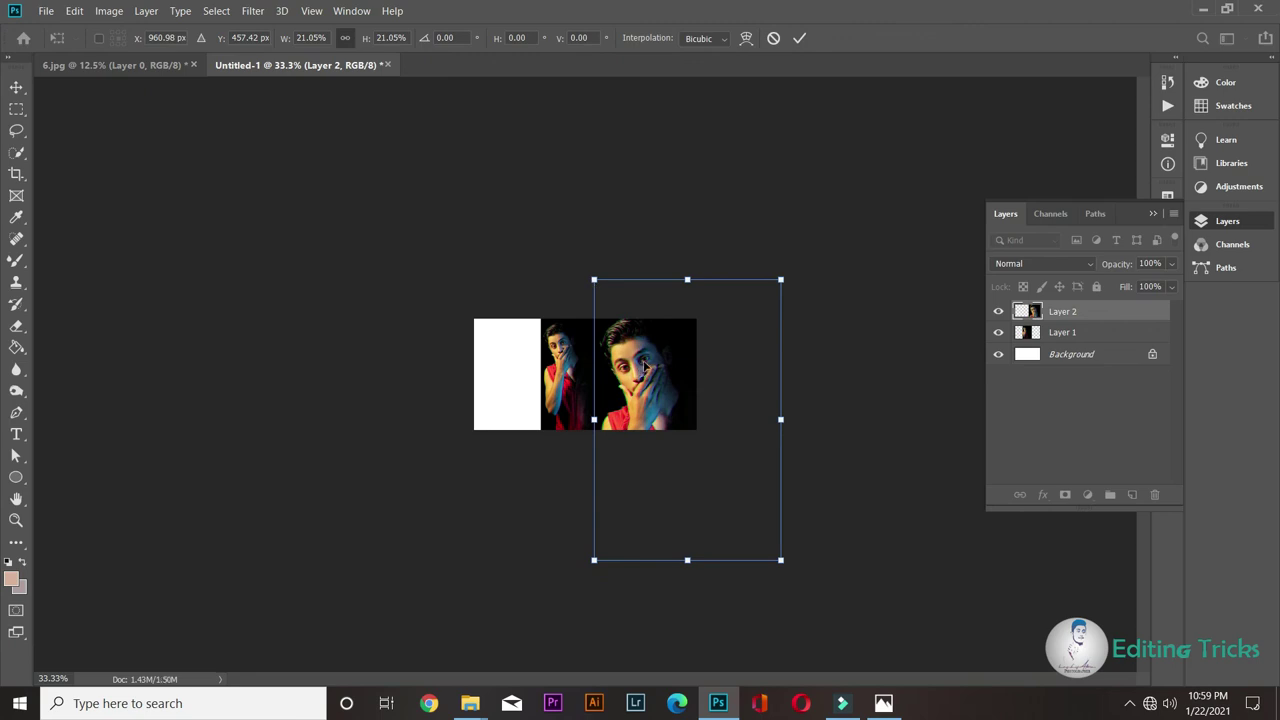
click(799, 38)
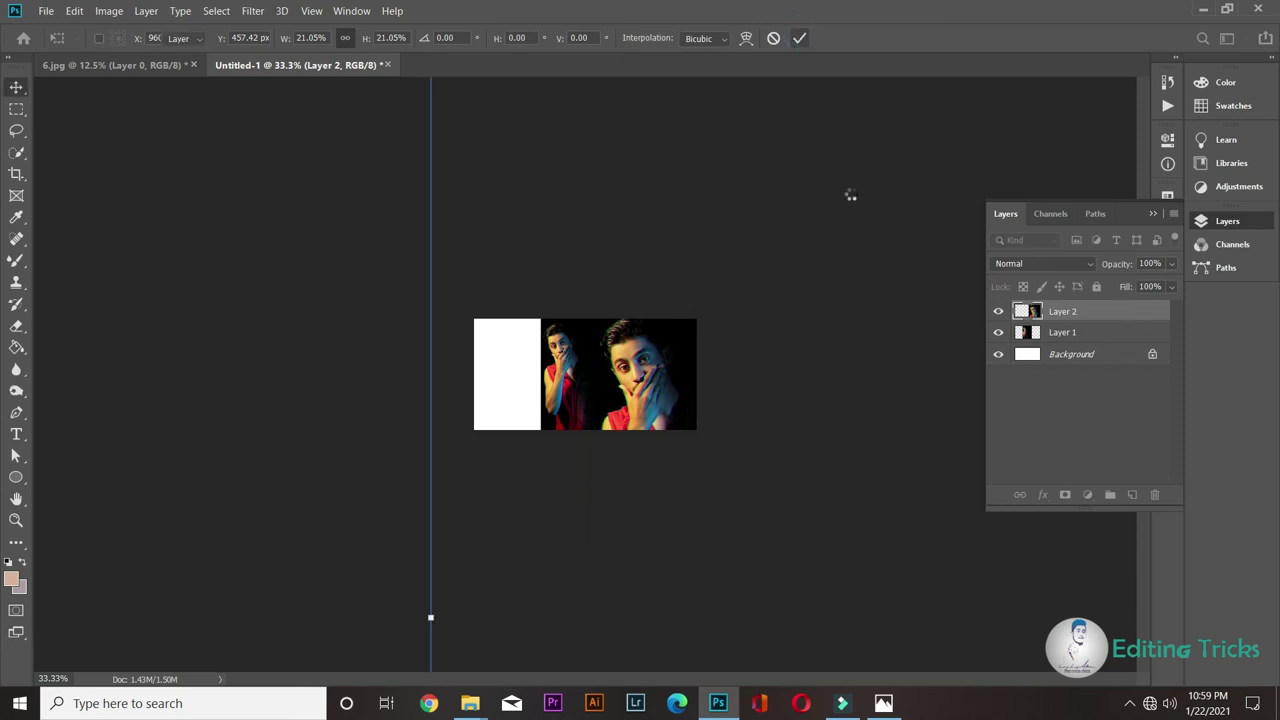
Enlarge the first portrait, stack Layer 1 above Layer 2, and nudge the right-hand portrait into place
click(571, 362)
drag(538, 303, 536, 297)
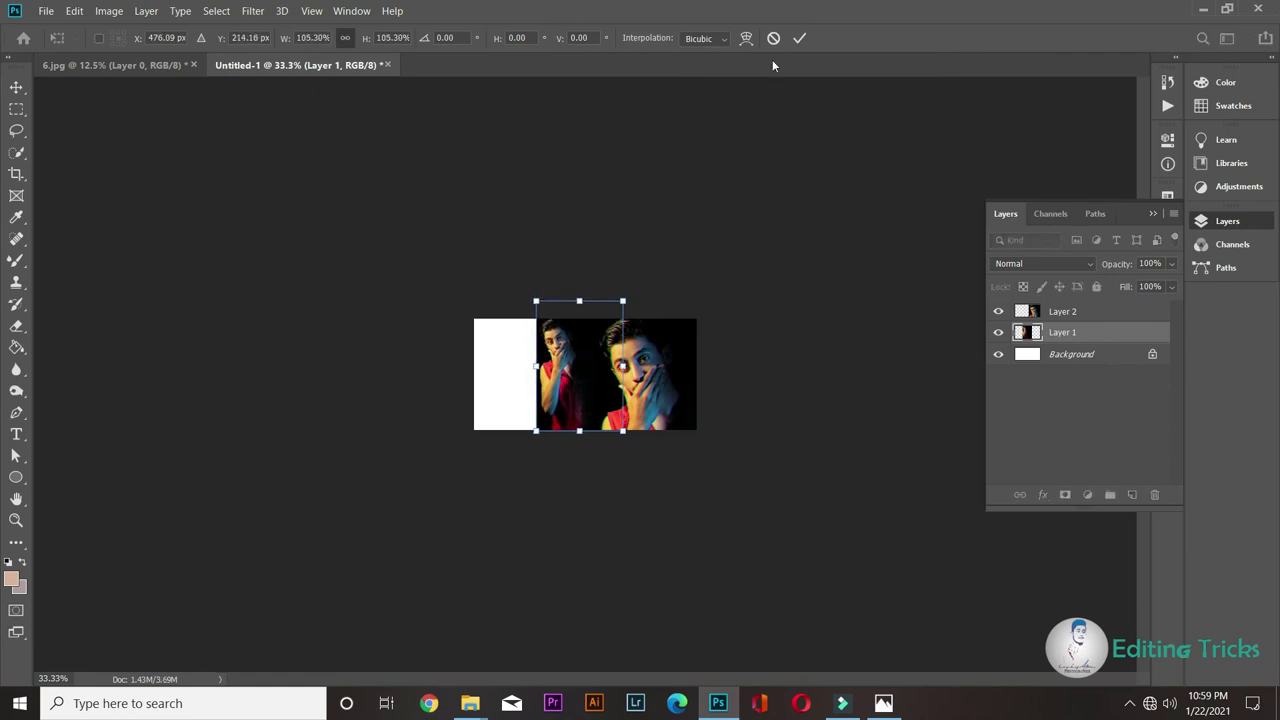
click(799, 38)
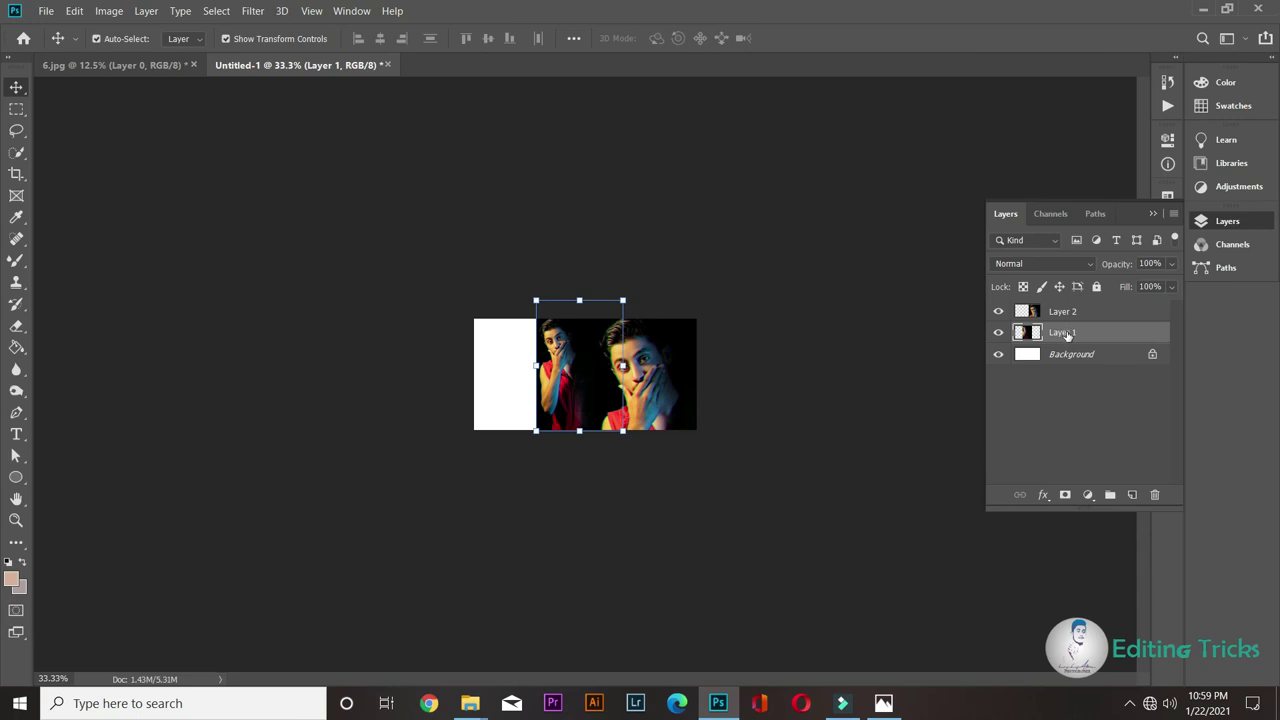
drag(1068, 336, 1067, 312)
click(660, 392)
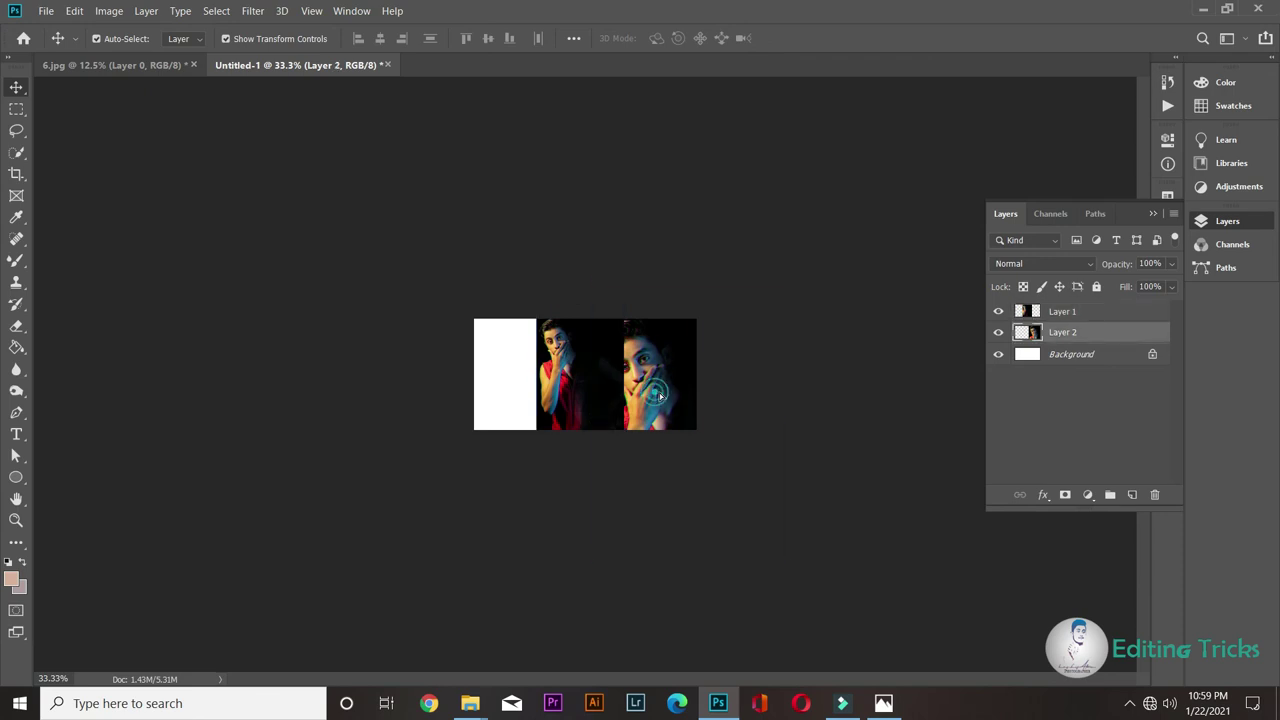
drag(660, 395, 680, 350)
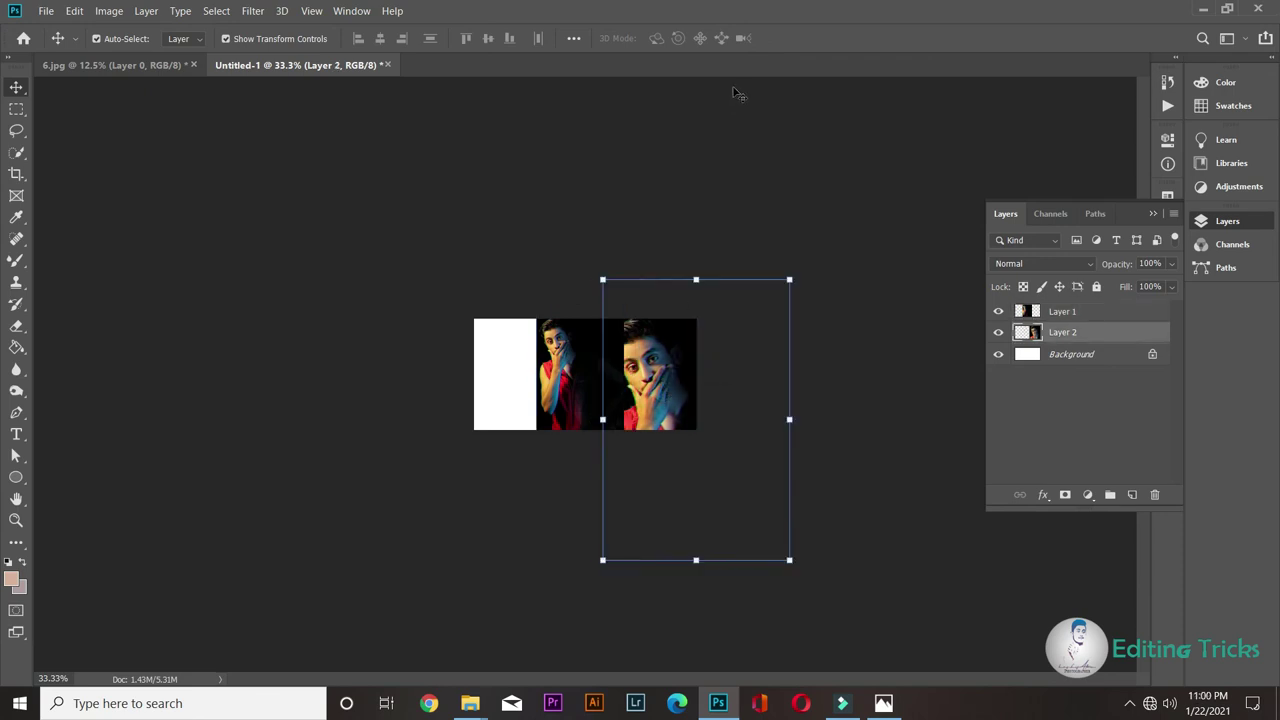
click(710, 177)
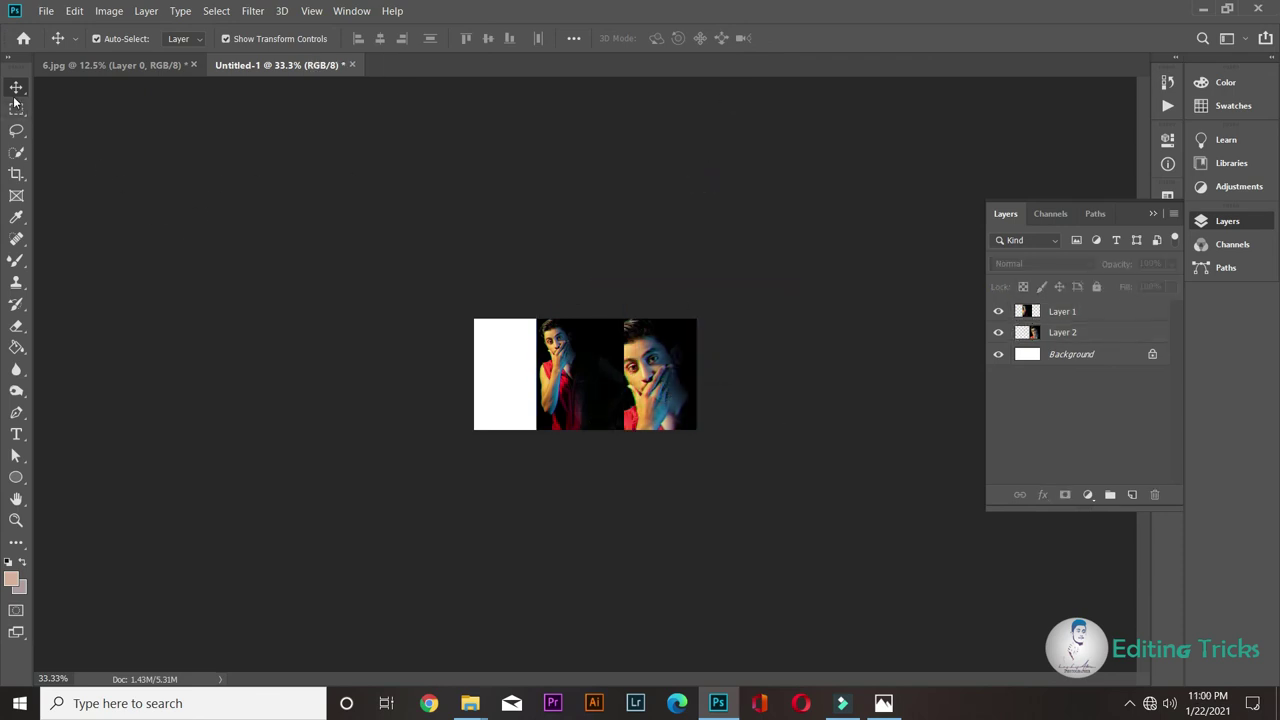
Crop Untitled-1 to trim the white strip off the left of the portraits
key(ctrl+minus)
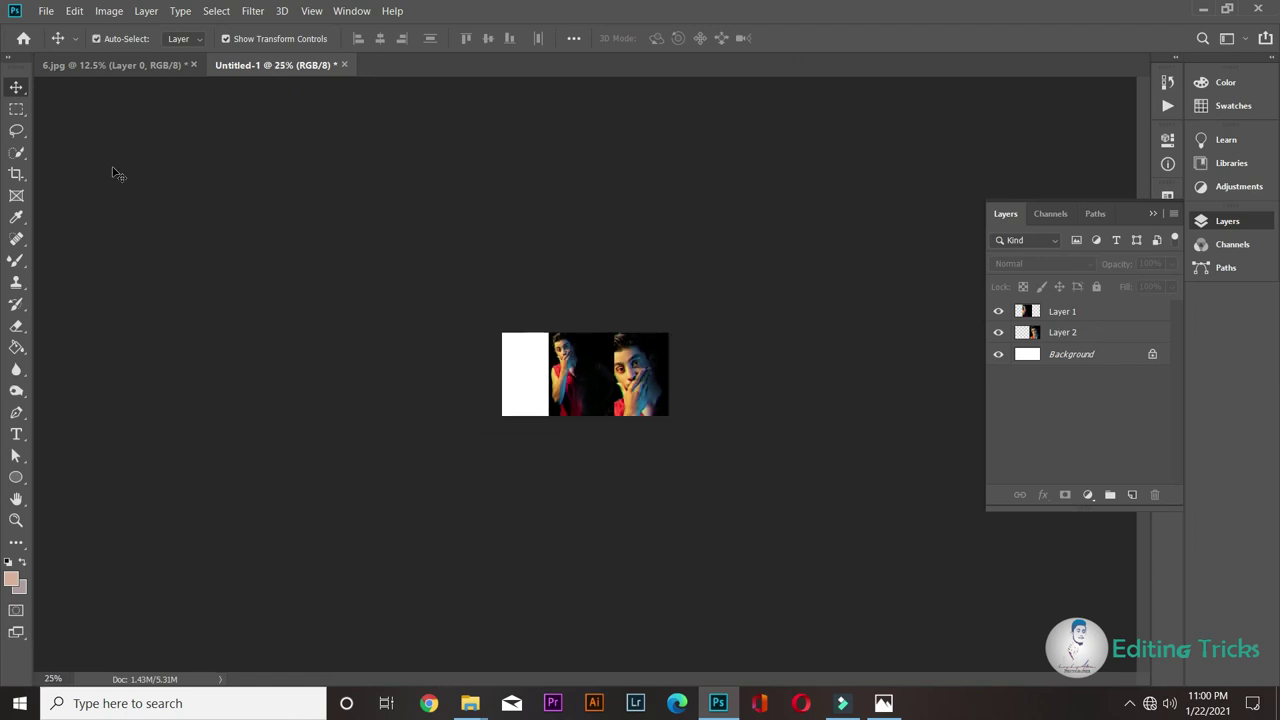
key(ctrl+plus)
key(ctrl+plus)
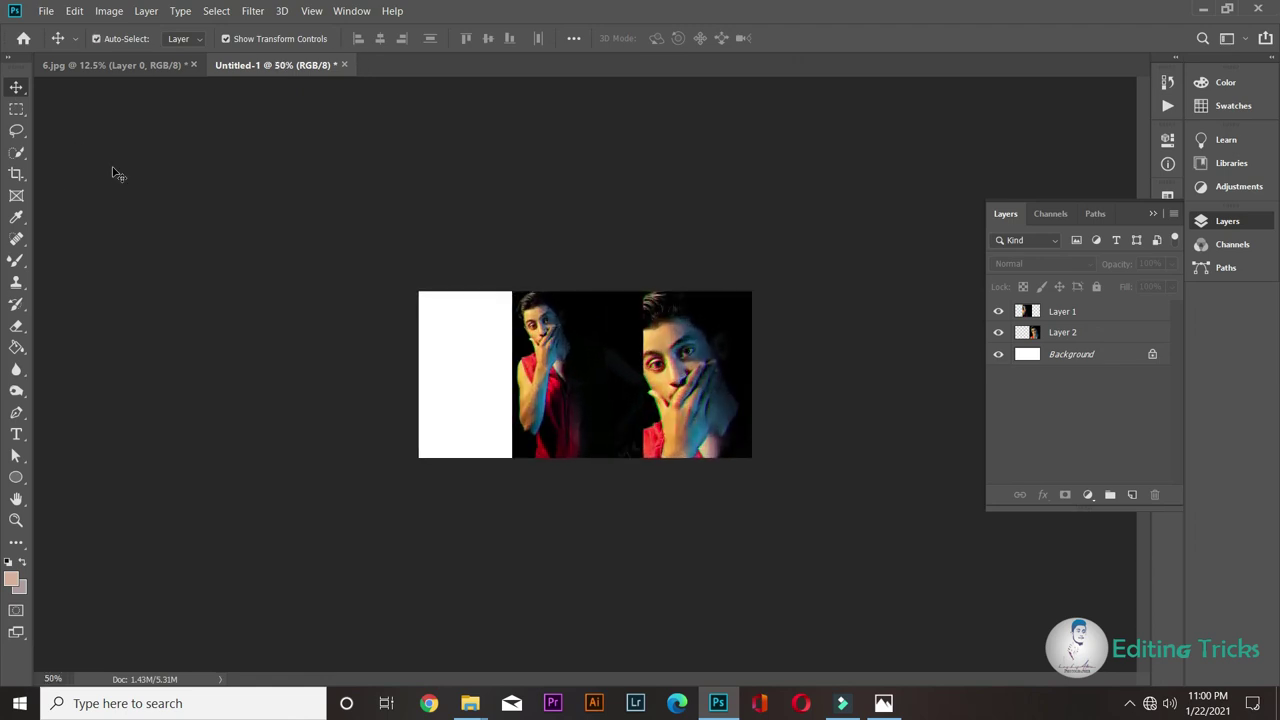
click(17, 173)
drag(416, 376, 504, 401)
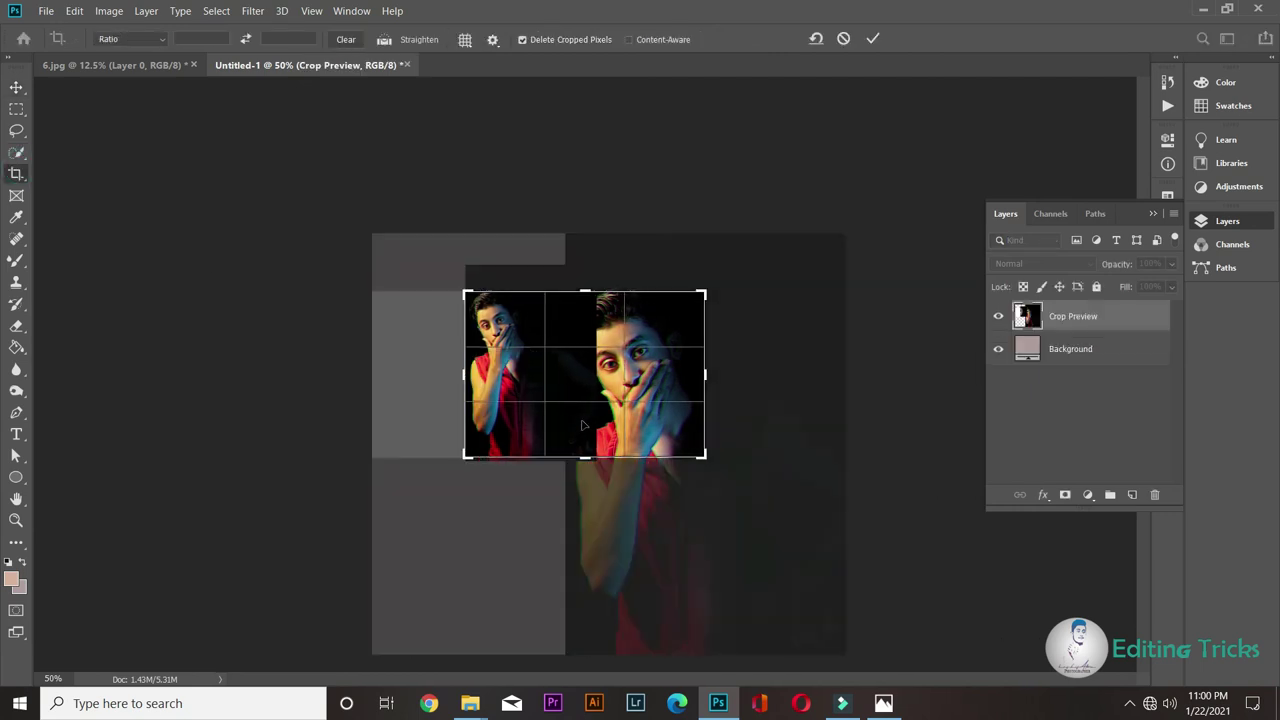
click(872, 38)
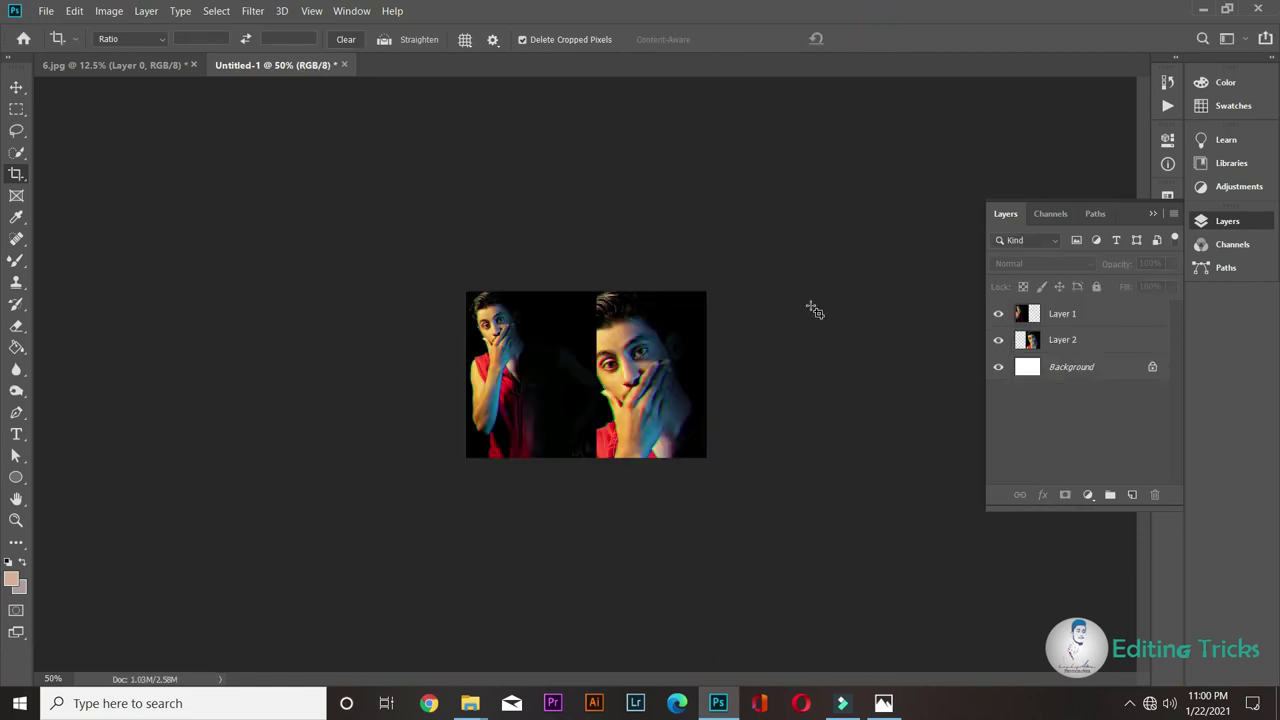
Inspect the cropped side-by-side composition and compare it against the original 6.jpg
key(ctrl+plus)
key(ctrl+minus)
key(ctrl+plus)
key(ctrl+plus)
key(ctrl+minus)
key(ctrl+plus)
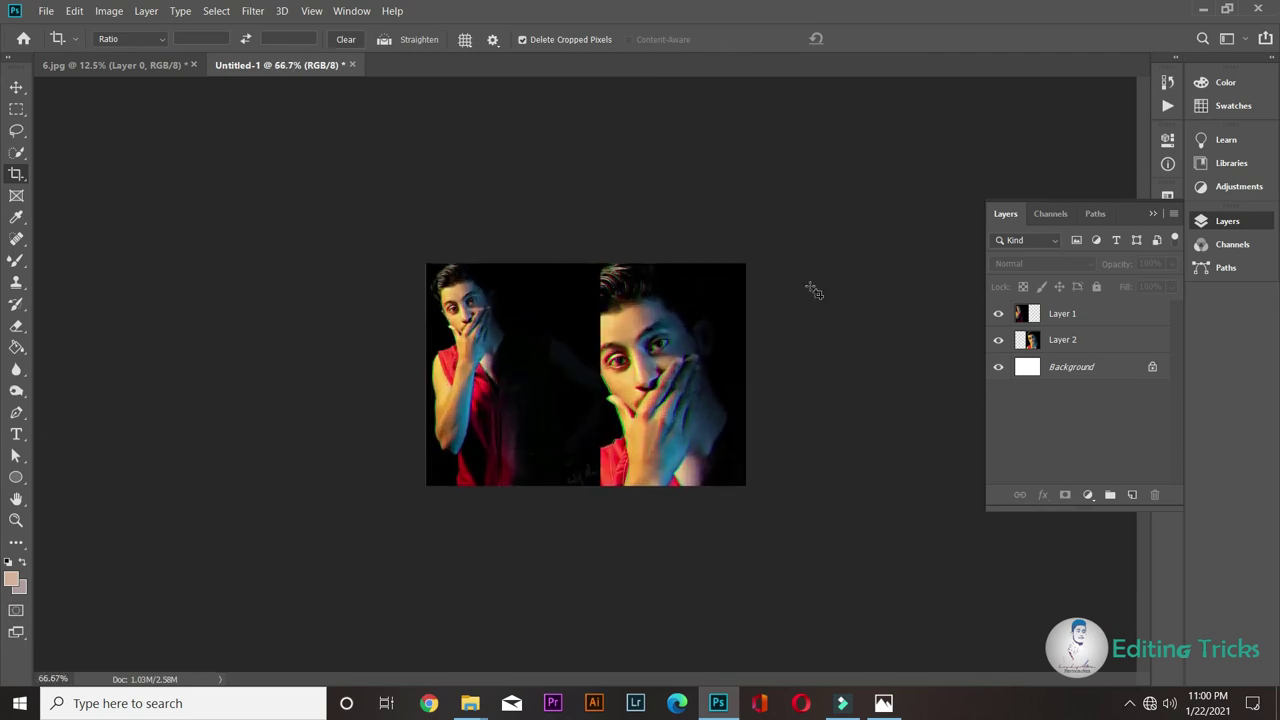
click(297, 67)
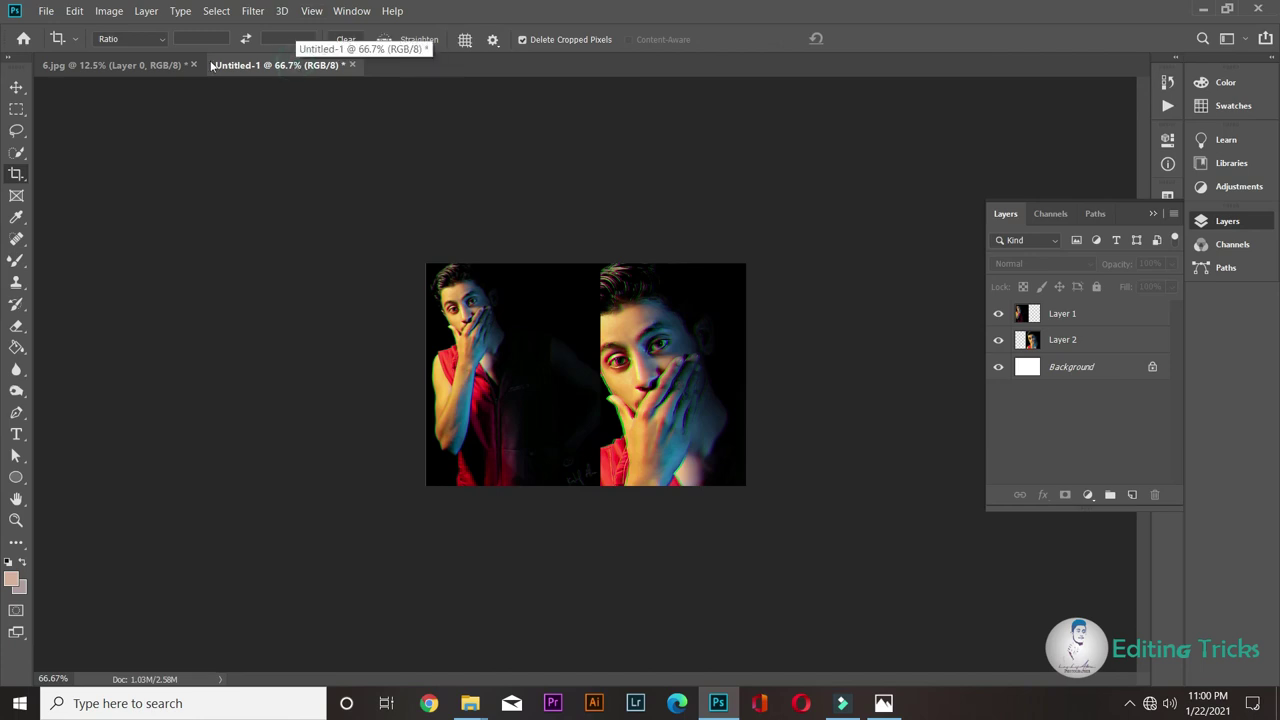
click(171, 66)
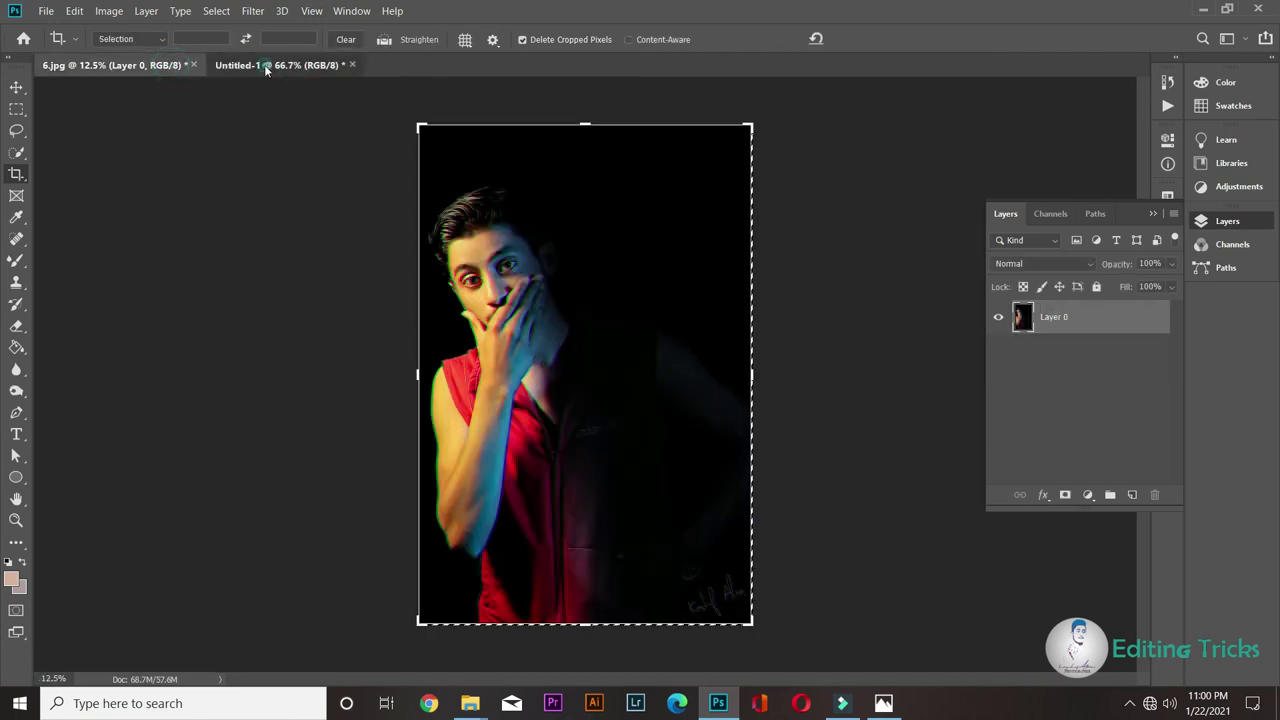
click(264, 65)
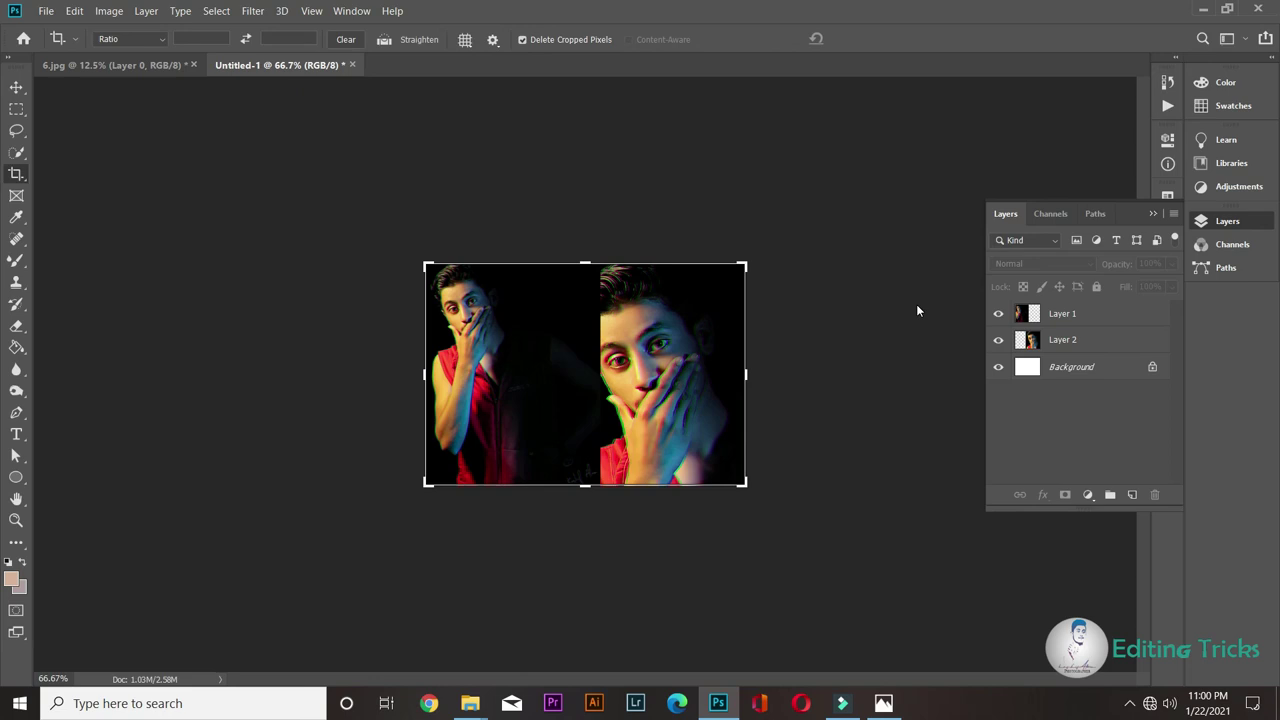